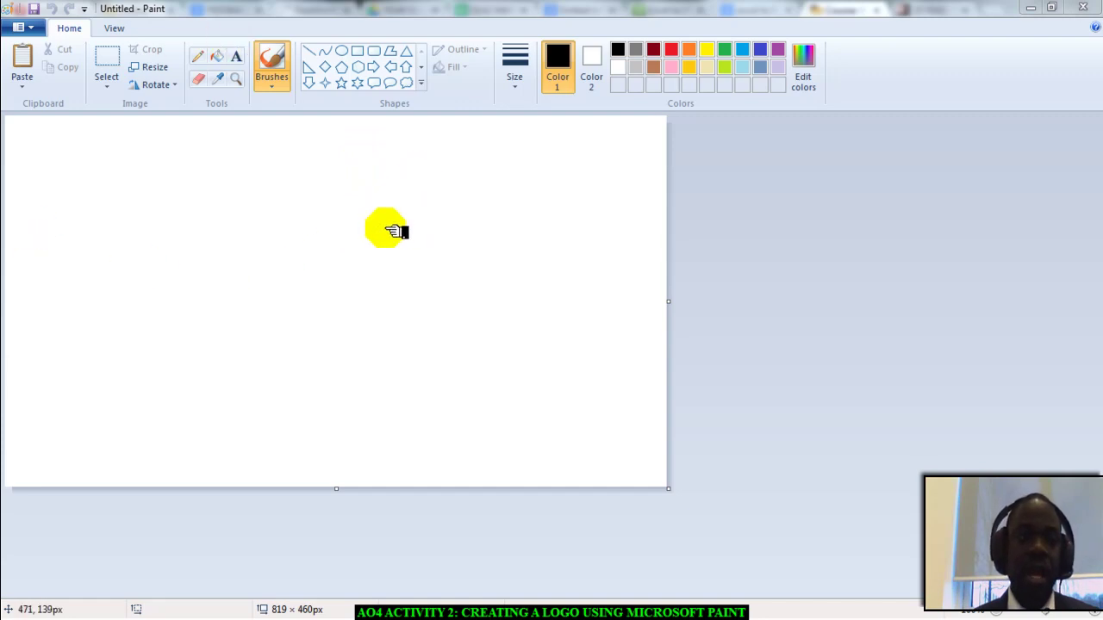
Step: Draw a short black brush stroke near the canvas top centre after undoing a stray dot
{"action": "left_click", "coordinate": [146, 133]}
{"action": "key", "text": "ctrl+z"}
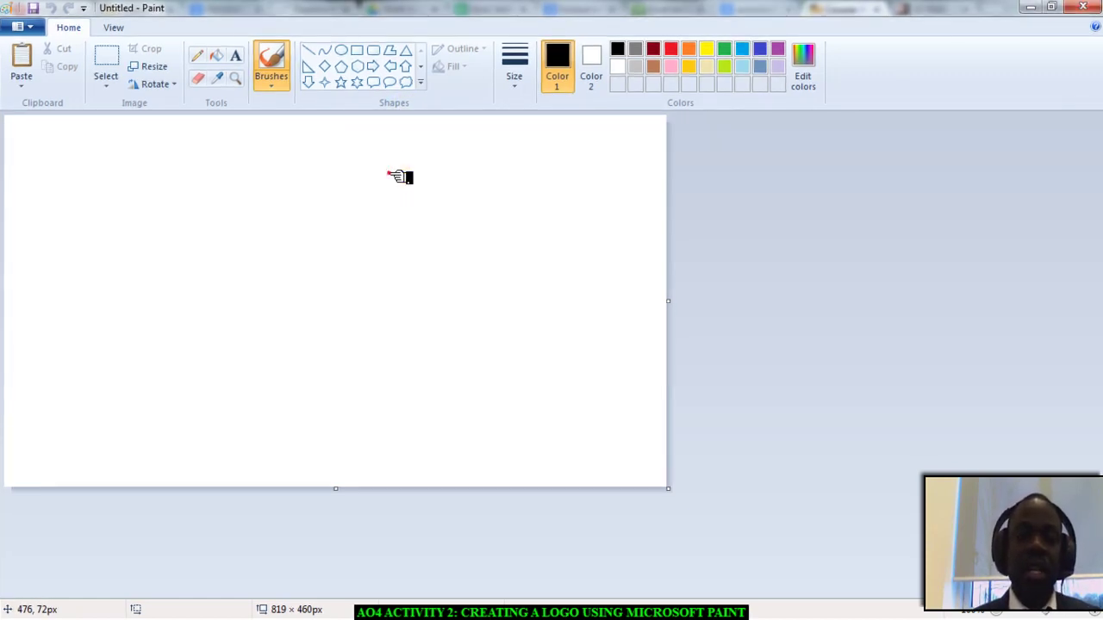
{"action": "left_click_drag", "start_coordinate": [389, 174], "coordinate": [394, 179]}
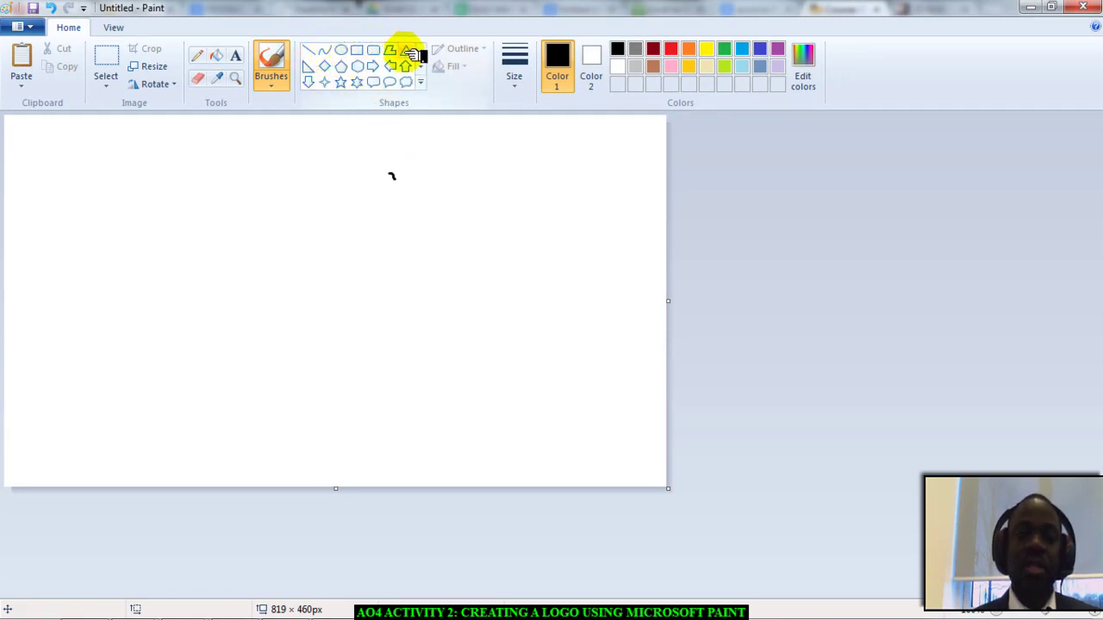
Step: Draw a black-outlined 342 × 115 px rectangle left of the canvas centre
{"action": "left_click", "coordinate": [324, 50]}
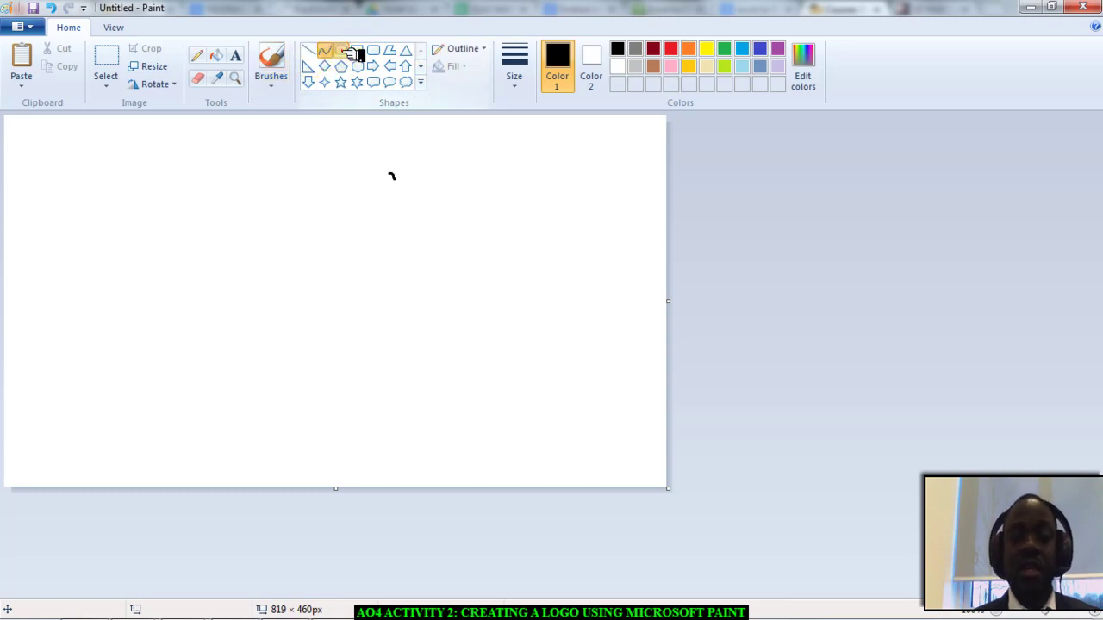
{"action": "left_click", "coordinate": [341, 50]}
{"action": "left_click", "coordinate": [356, 50]}
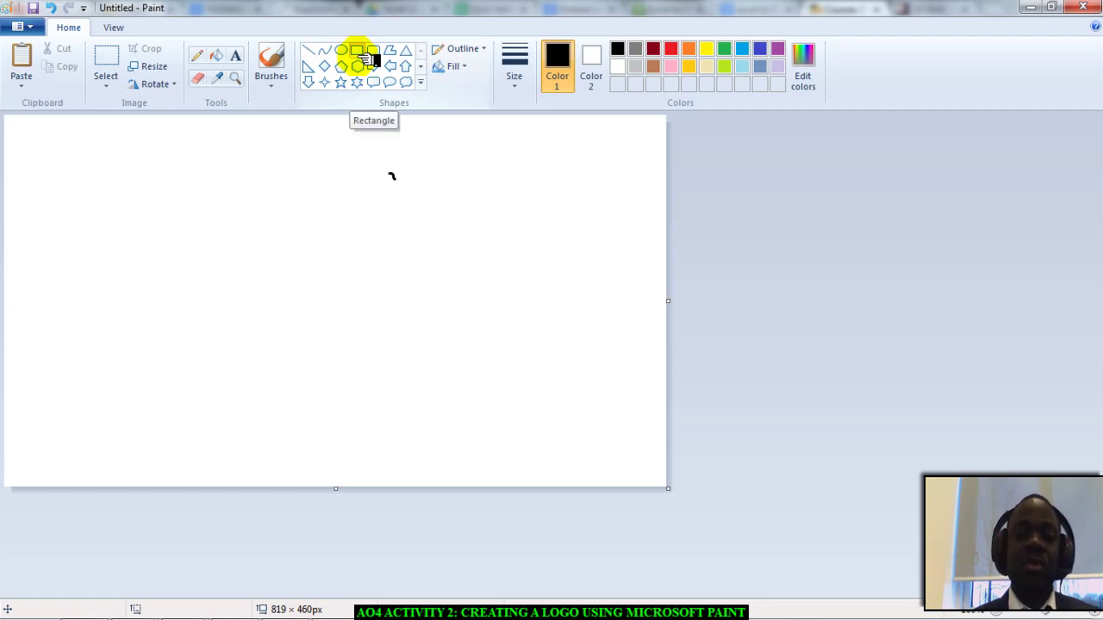
{"action": "left_click", "coordinate": [360, 52]}
{"action": "left_click", "coordinate": [358, 52]}
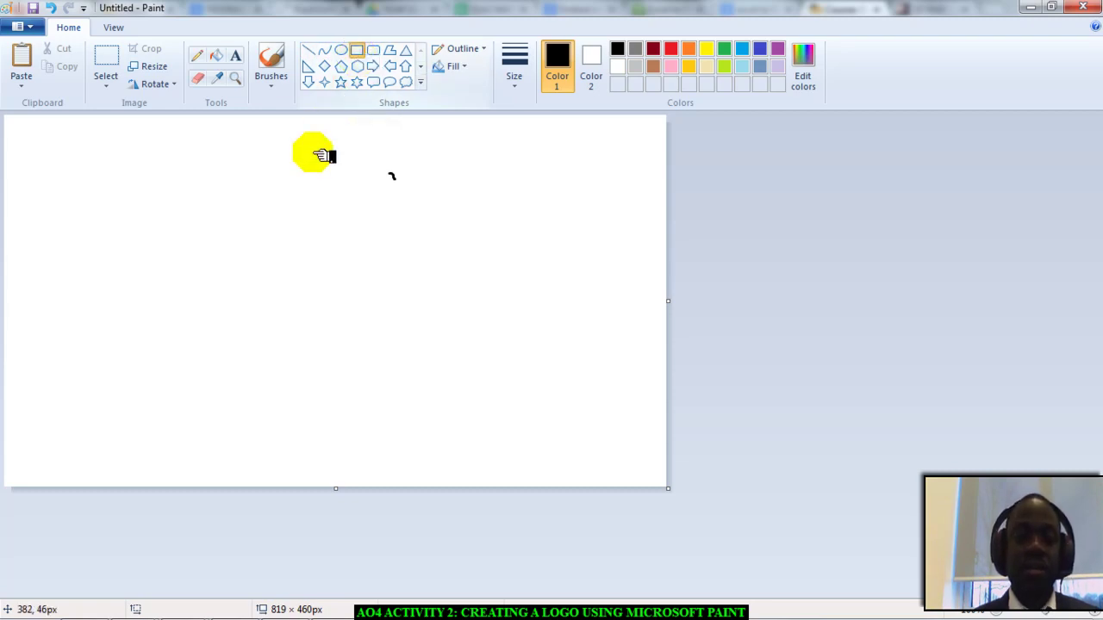
{"action": "left_click", "coordinate": [185, 246]}
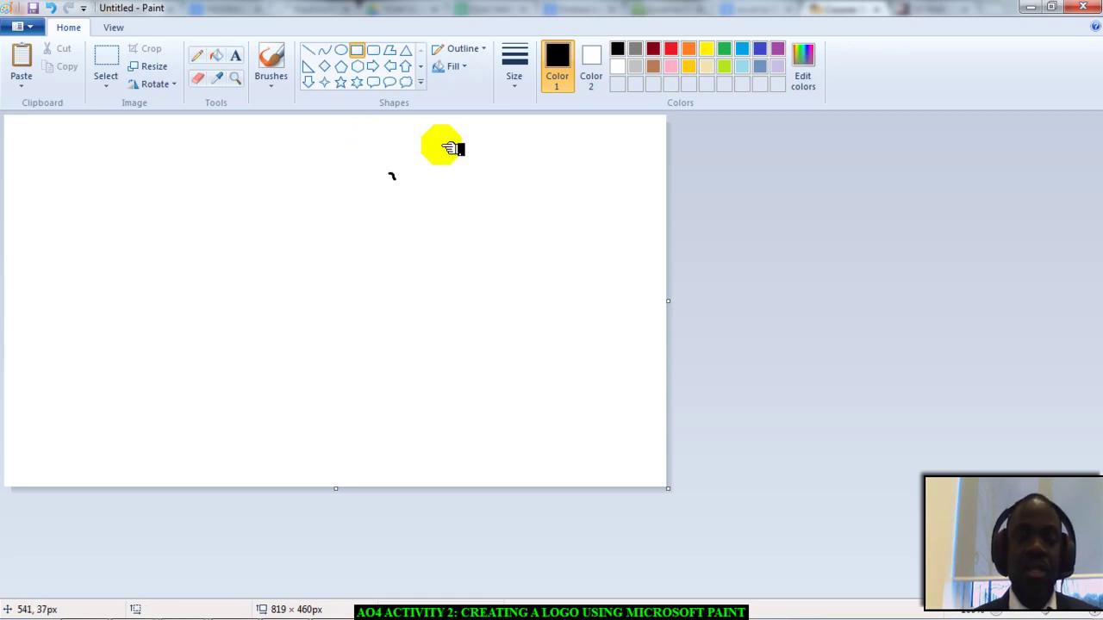
{"action": "left_click", "coordinate": [674, 48]}
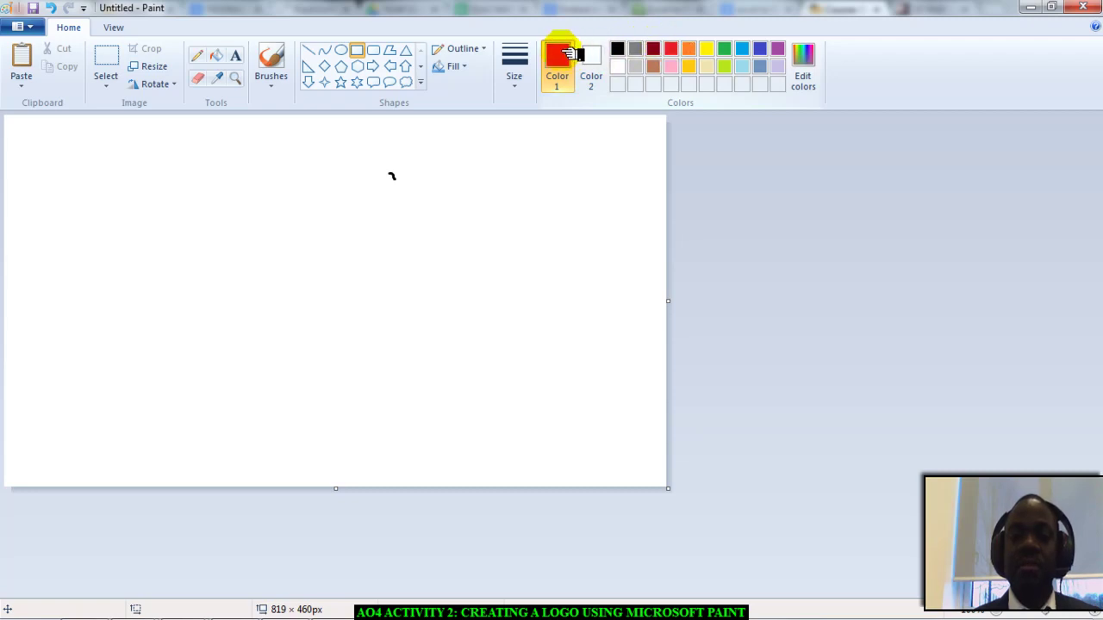
{"action": "left_click", "coordinate": [618, 49]}
{"action": "mouse_move", "coordinate": [177, 211]}
{"action": "left_mouse_down"}
{"action": "mouse_move", "coordinate": [200, 287]}
{"action": "mouse_move", "coordinate": [333, 307]}
{"action": "mouse_move", "coordinate": [455, 304]}
{"action": "left_mouse_up"}
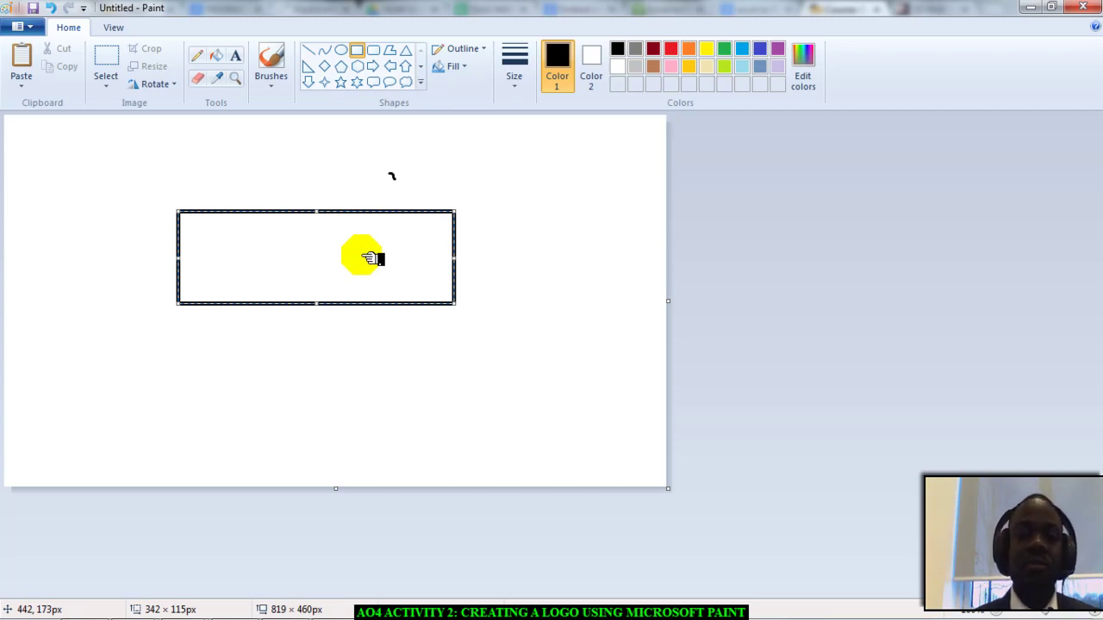
Step: Fill the rectangle's interior with solid red
{"action": "left_click", "coordinate": [221, 58]}
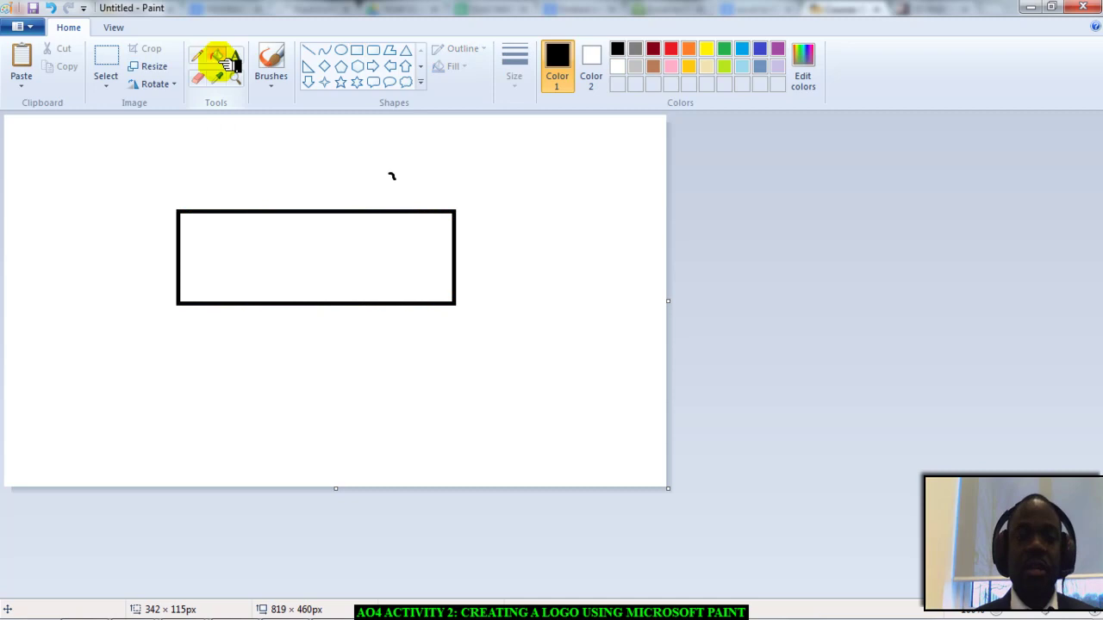
{"action": "left_click", "coordinate": [672, 49]}
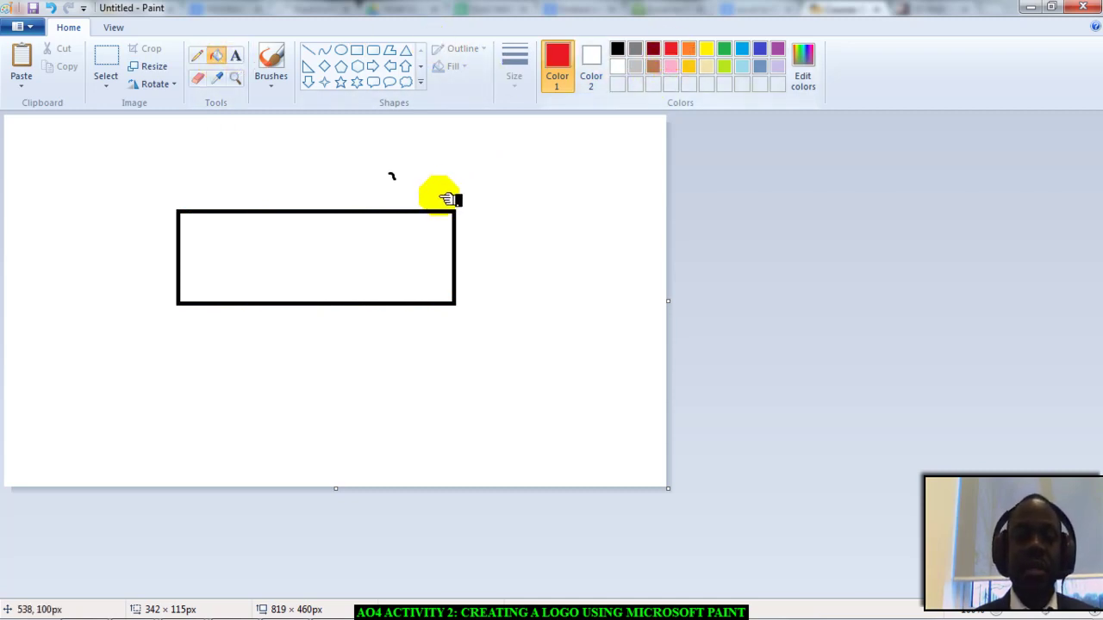
{"action": "left_click", "coordinate": [359, 261]}
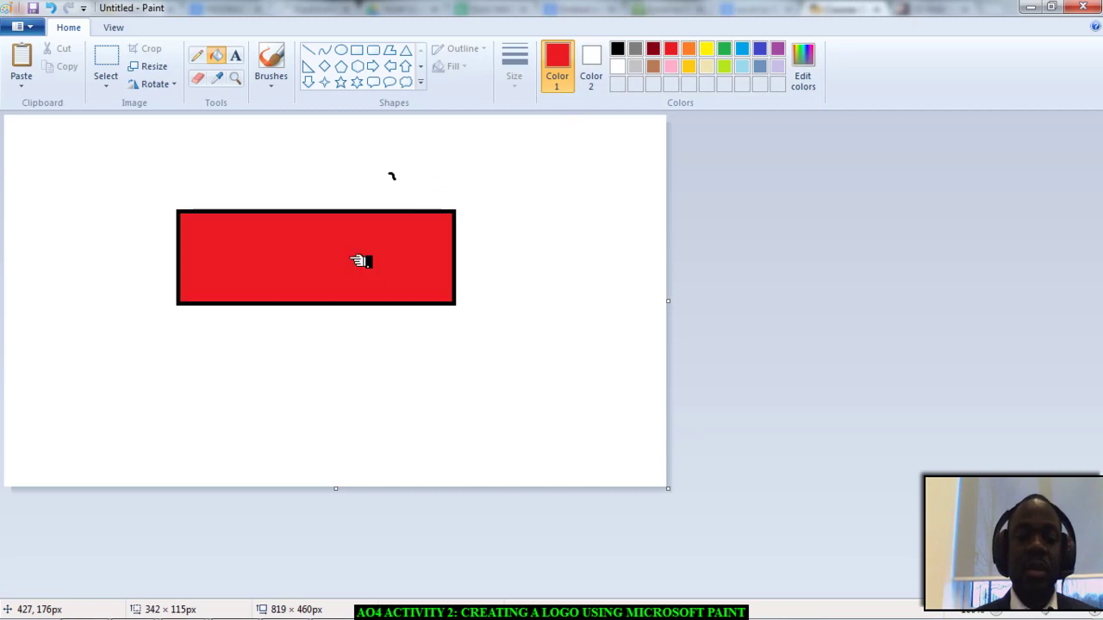
Step: Place a text box at the rectangle's top-left set to Algerian, size 16, black
{"action": "left_click", "coordinate": [242, 57]}
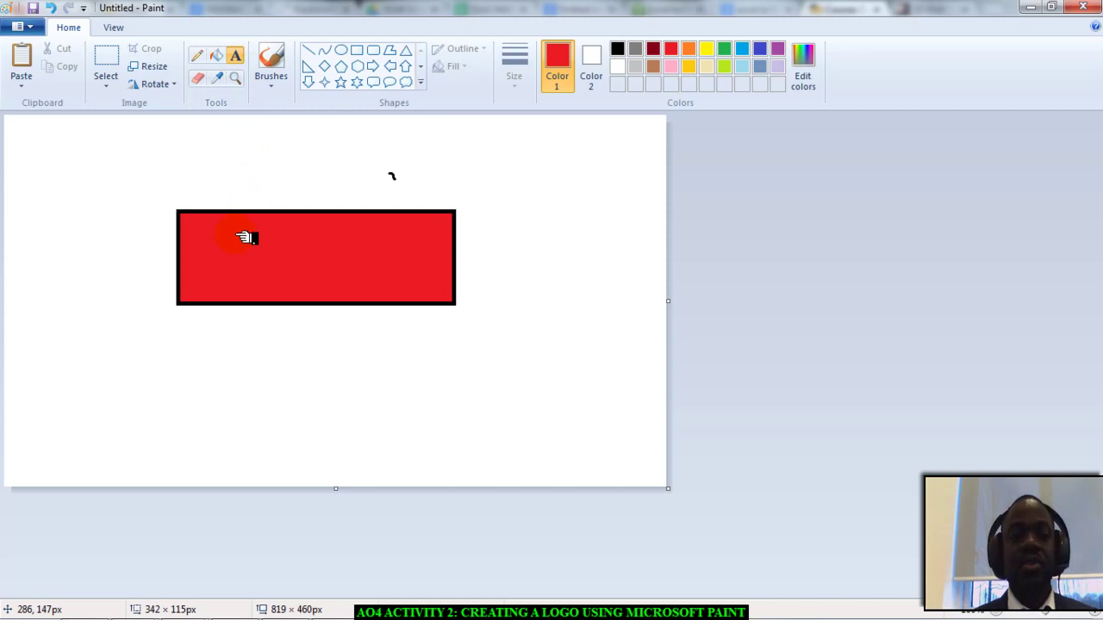
{"action": "left_click_drag", "start_coordinate": [191, 220], "coordinate": [202, 230]}
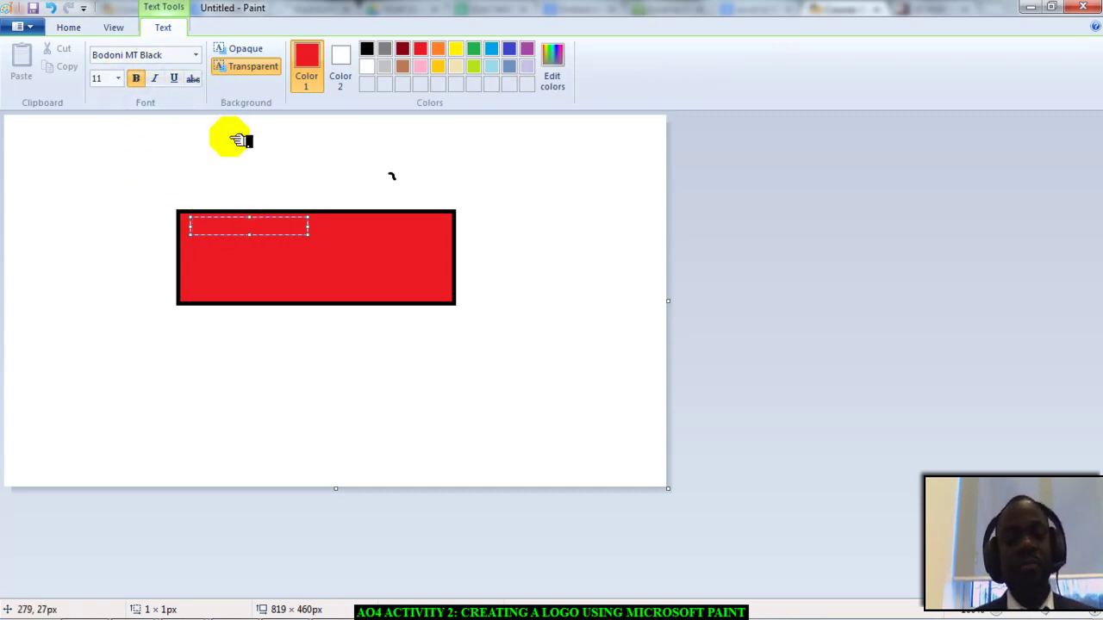
{"action": "left_click", "coordinate": [119, 79]}
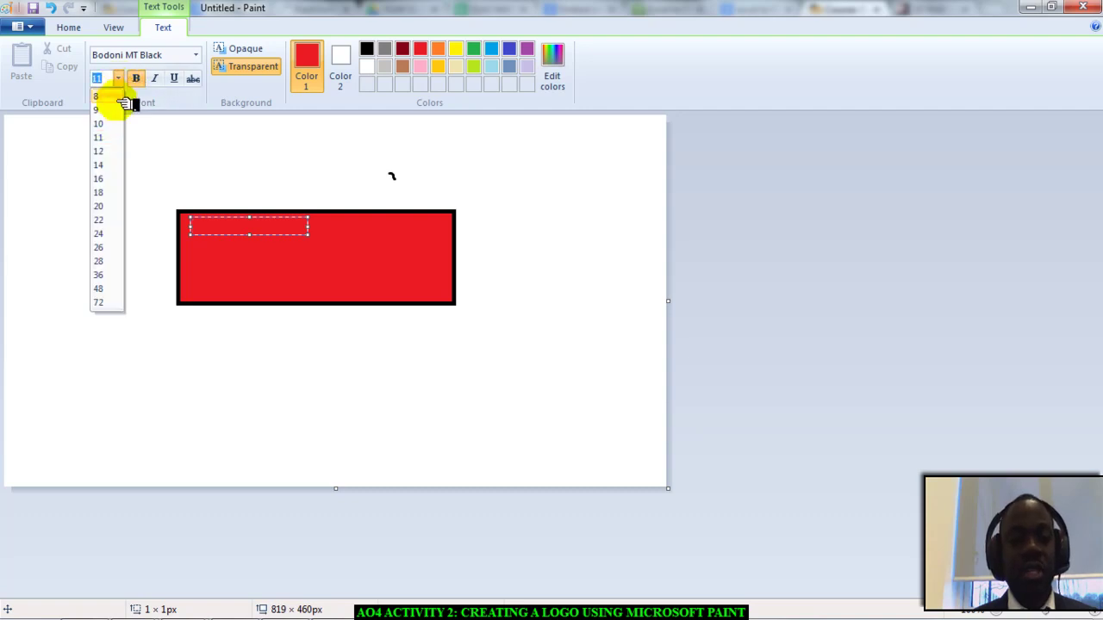
{"action": "left_click", "coordinate": [119, 180]}
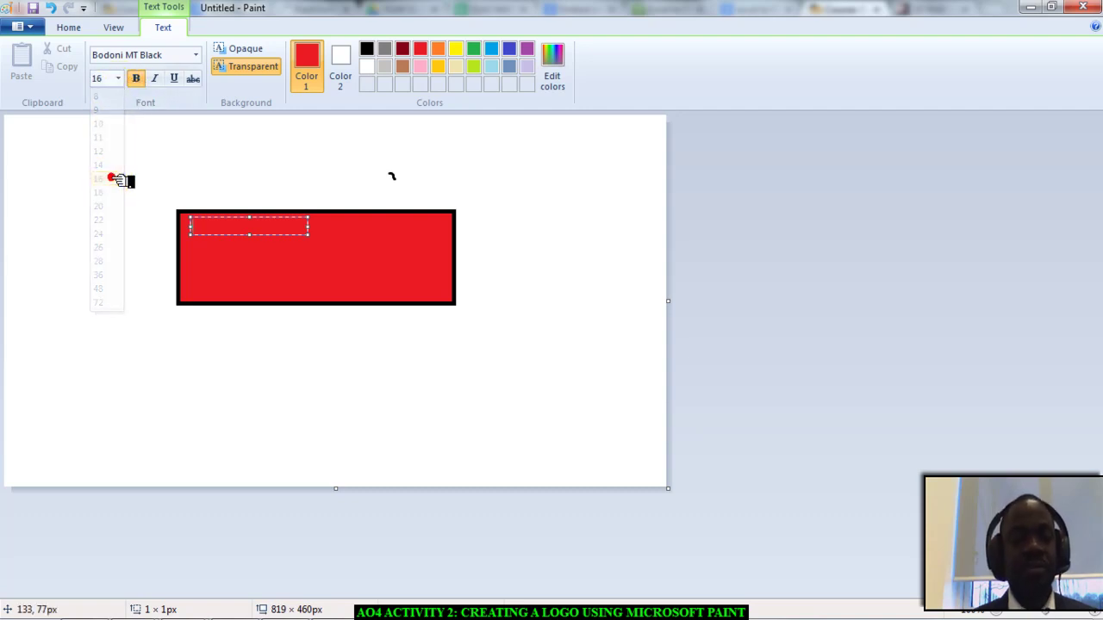
{"action": "left_click", "coordinate": [204, 55]}
{"action": "left_click", "coordinate": [205, 56]}
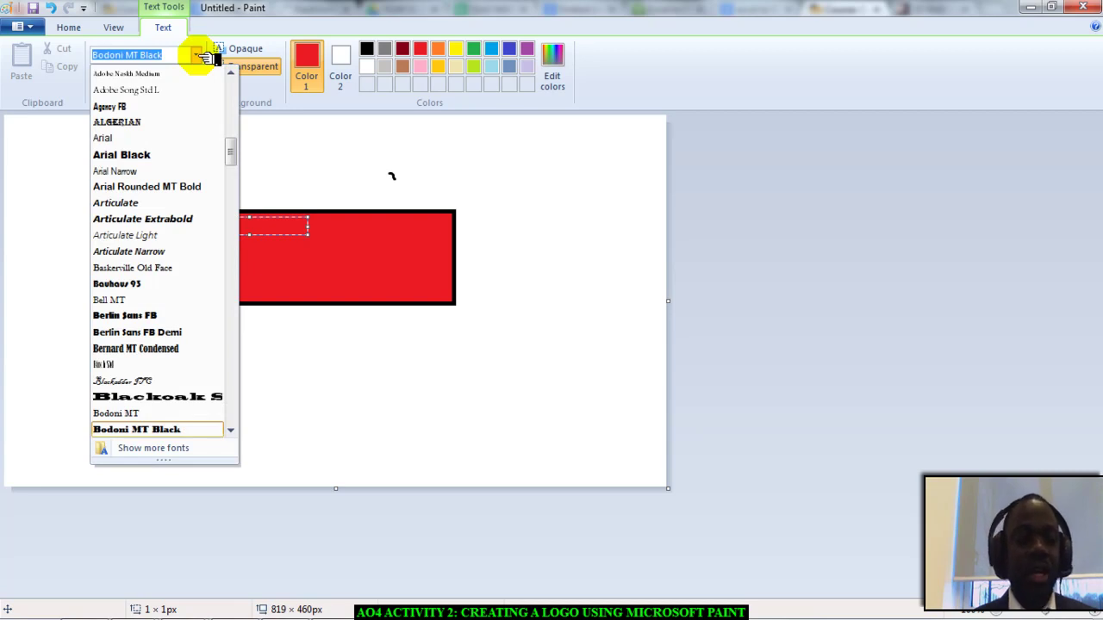
{"action": "left_click", "coordinate": [150, 120]}
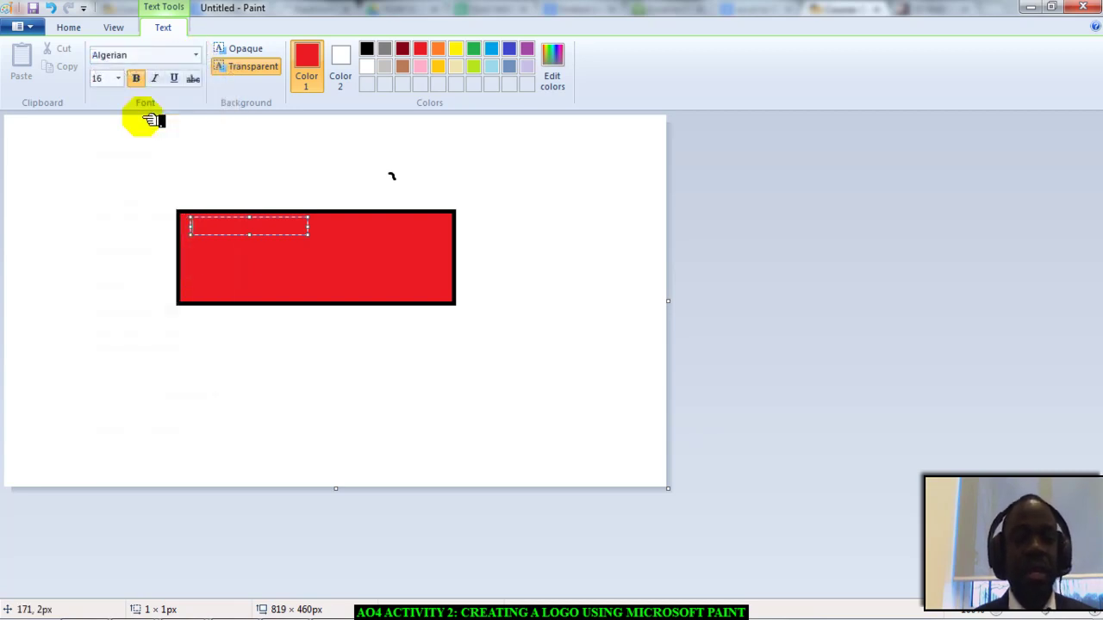
{"action": "left_click", "coordinate": [374, 49]}
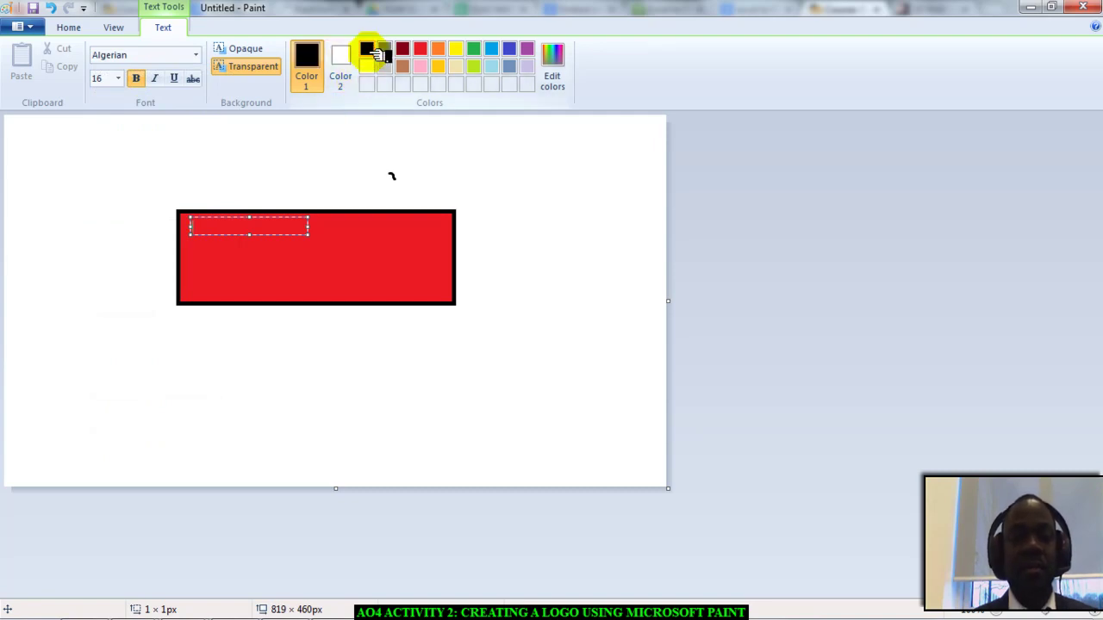
Step: Type 'ASHDOWN SCHOOL' and widen the box so it fits on one line
{"action": "type", "text": "A"}
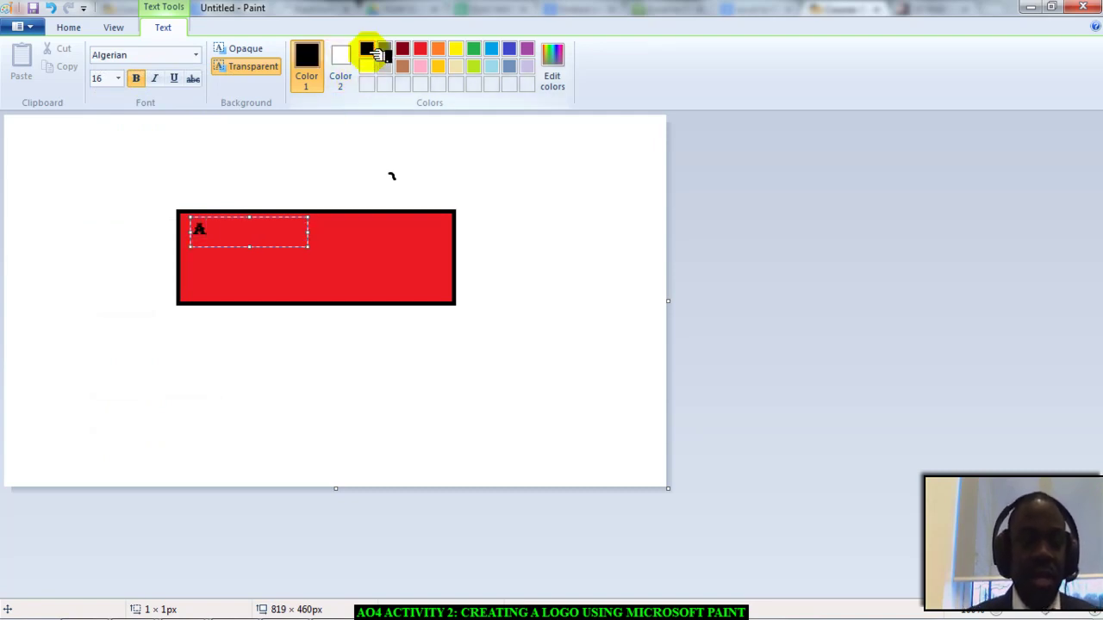
{"action": "type", "text": "SH"}
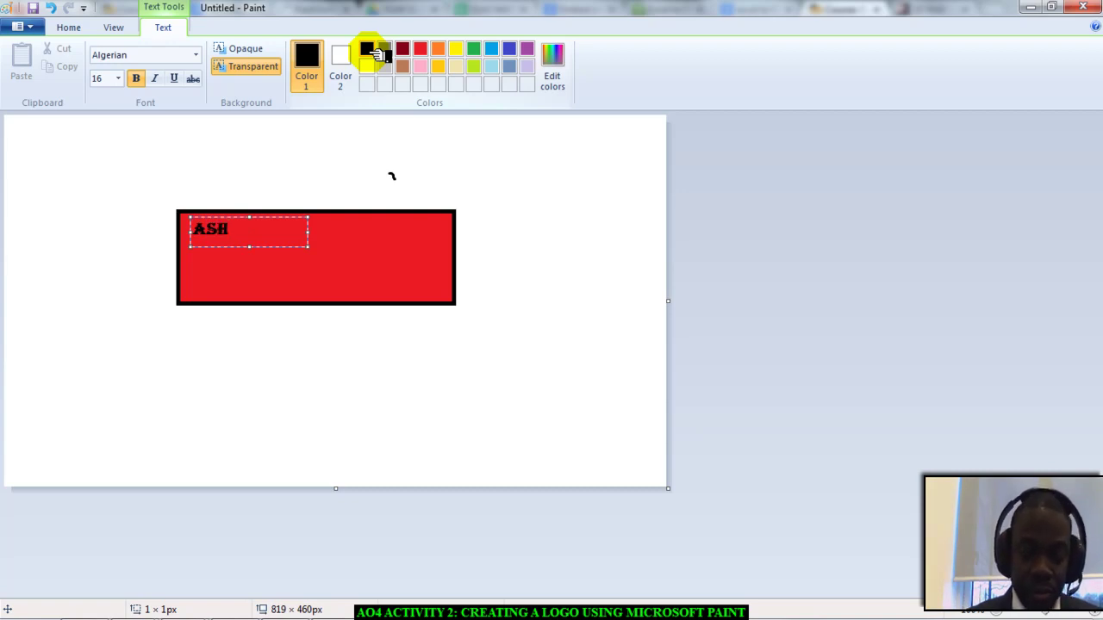
{"action": "type", "text": "DOWN SC"}
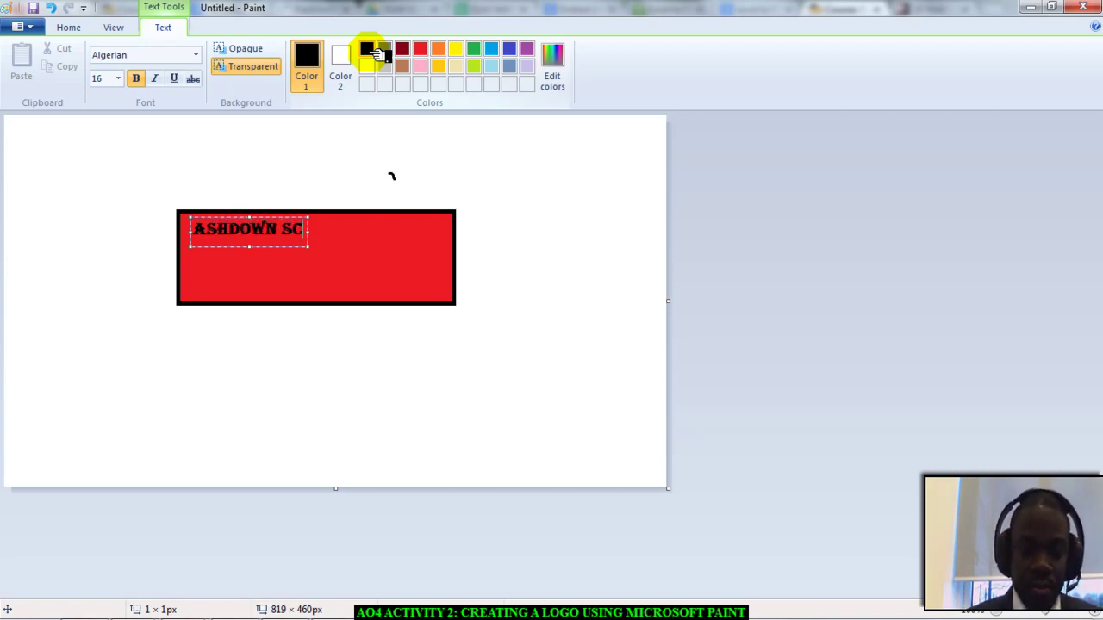
{"action": "type", "text": "HOOL"}
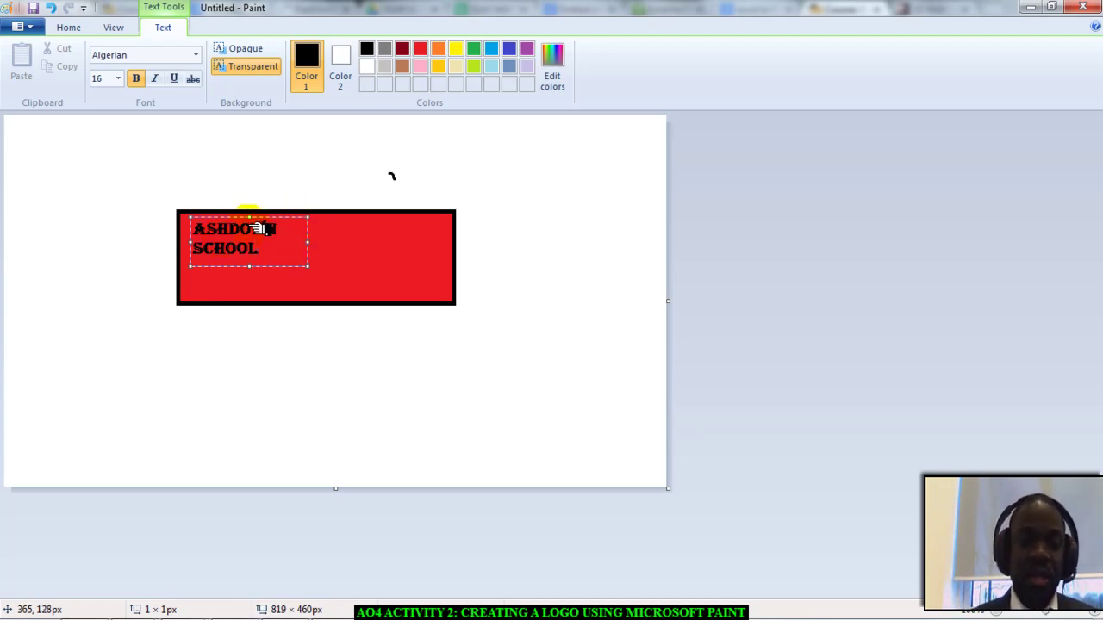
{"action": "left_click", "coordinate": [307, 241]}
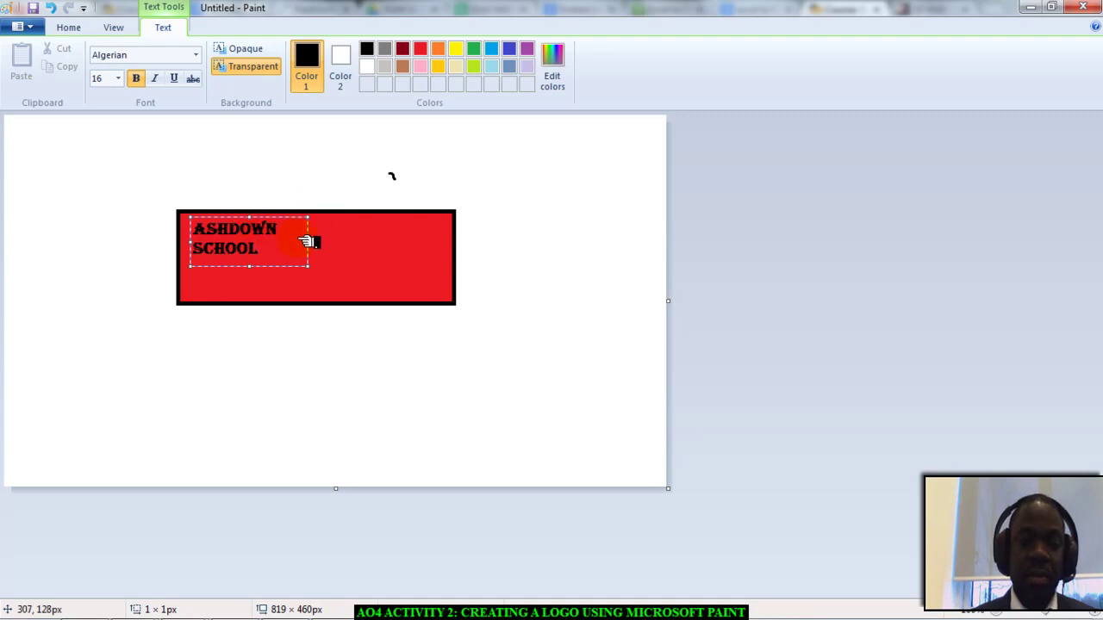
{"action": "left_click_drag", "start_coordinate": [318, 245], "coordinate": [373, 241]}
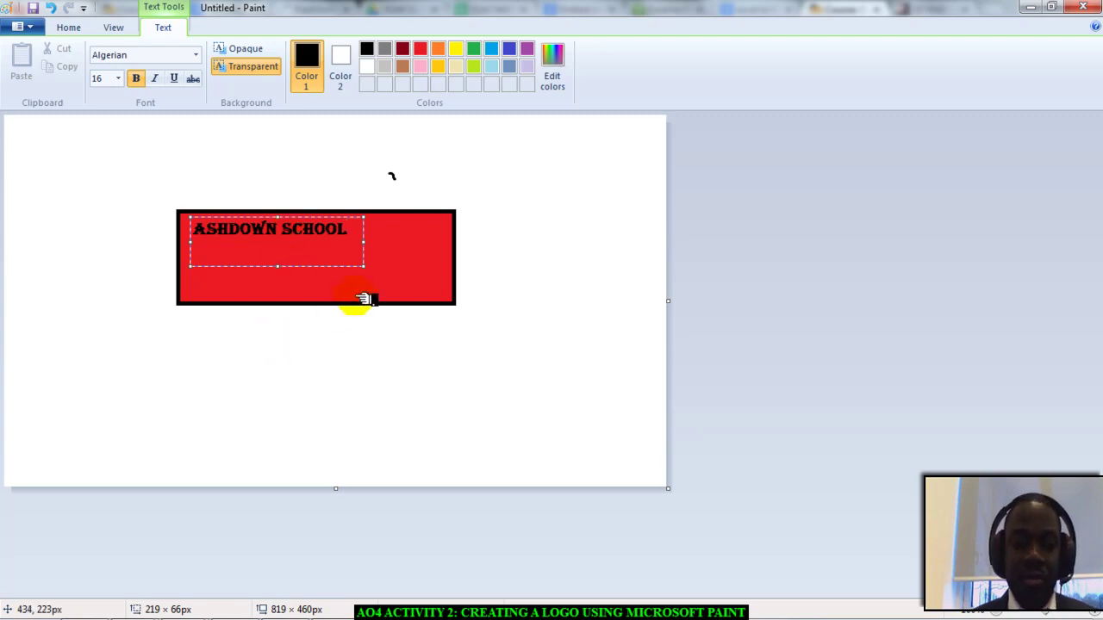
Step: Add the motto 'SMALL SCHOOL BIG DREAMS' in bold Algerian 10 pt at the box's bottom right
{"action": "left_click", "coordinate": [315, 297]}
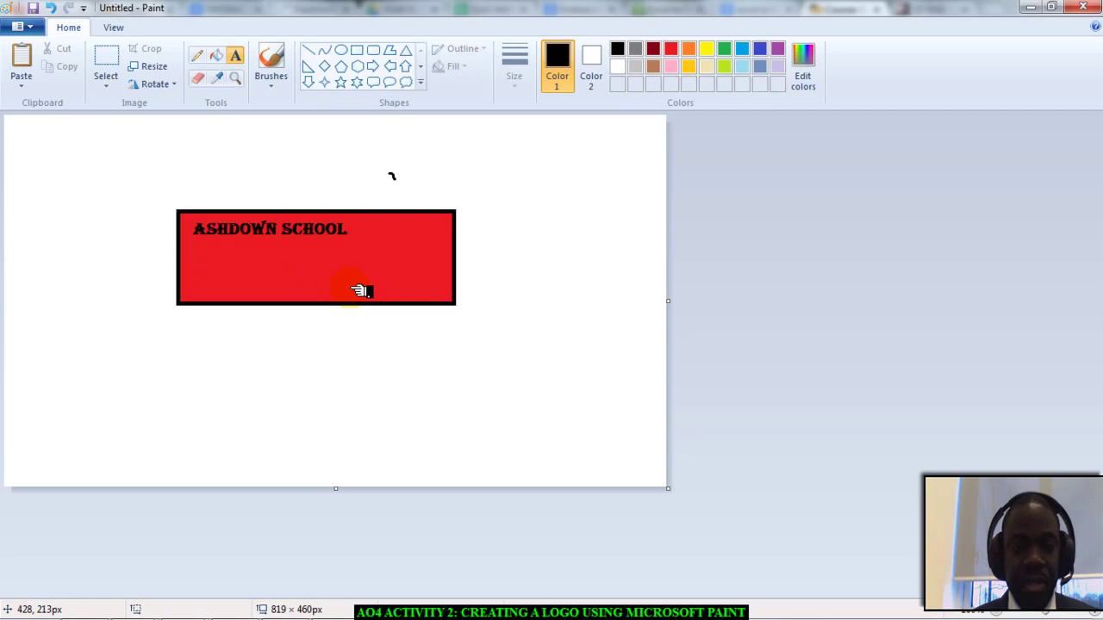
{"action": "left_click", "coordinate": [315, 295]}
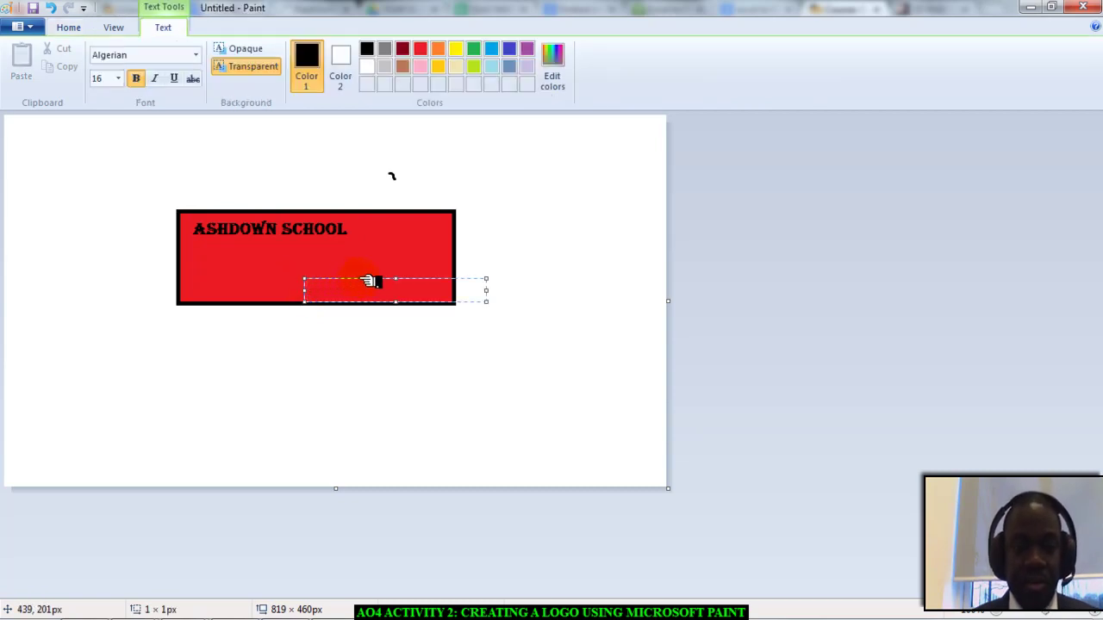
{"action": "left_click_drag", "start_coordinate": [369, 281], "coordinate": [335, 281]}
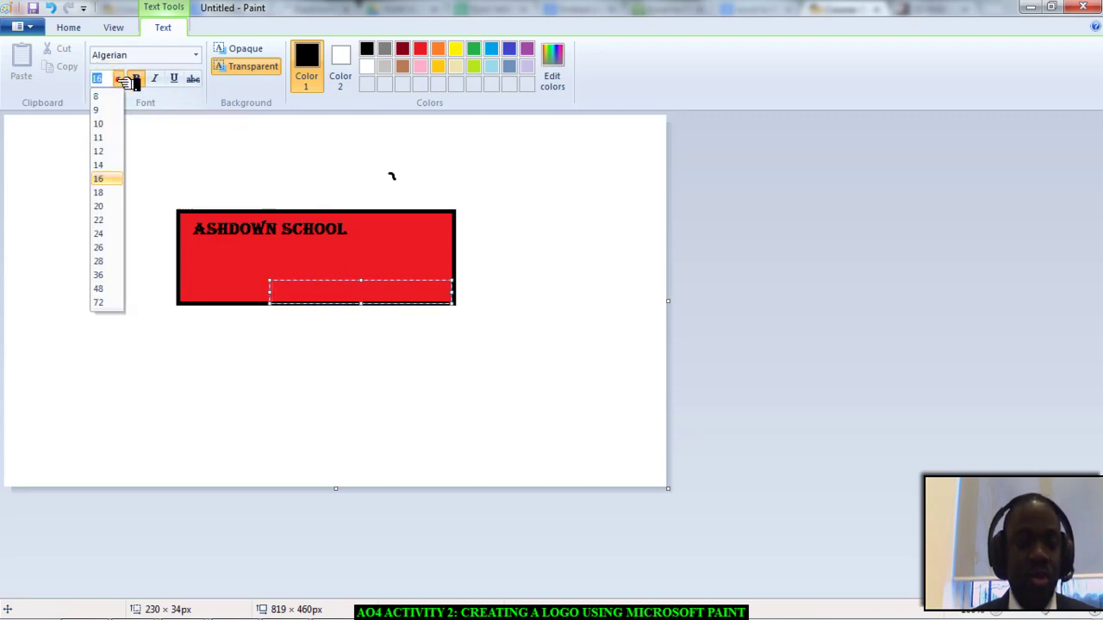
{"action": "left_click", "coordinate": [110, 124]}
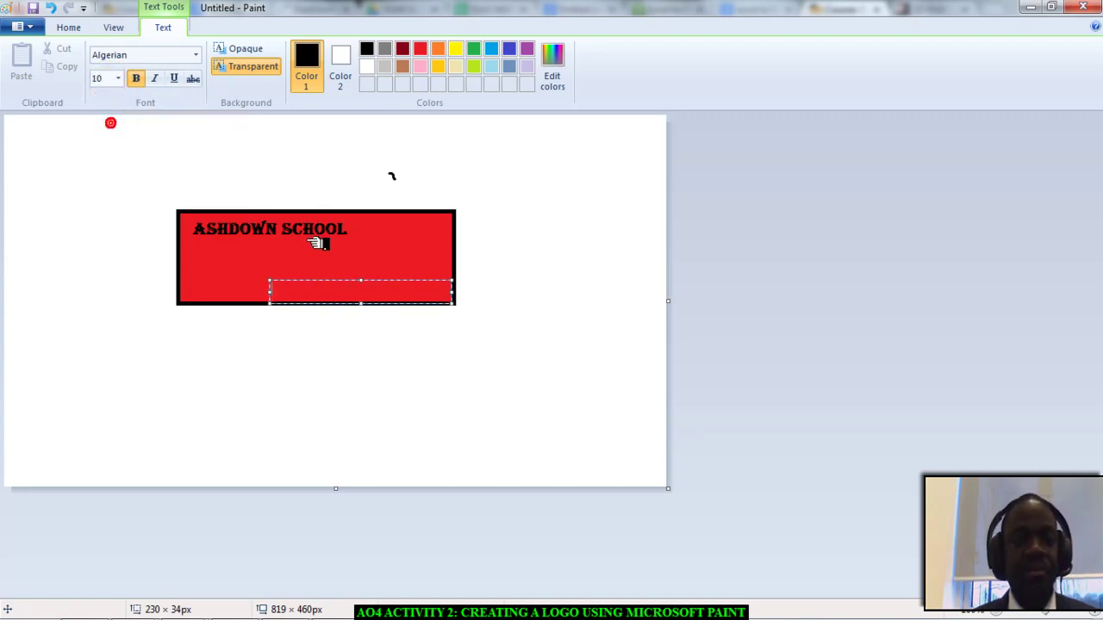
{"action": "left_click", "coordinate": [315, 281]}
{"action": "type", "text": "ES"}
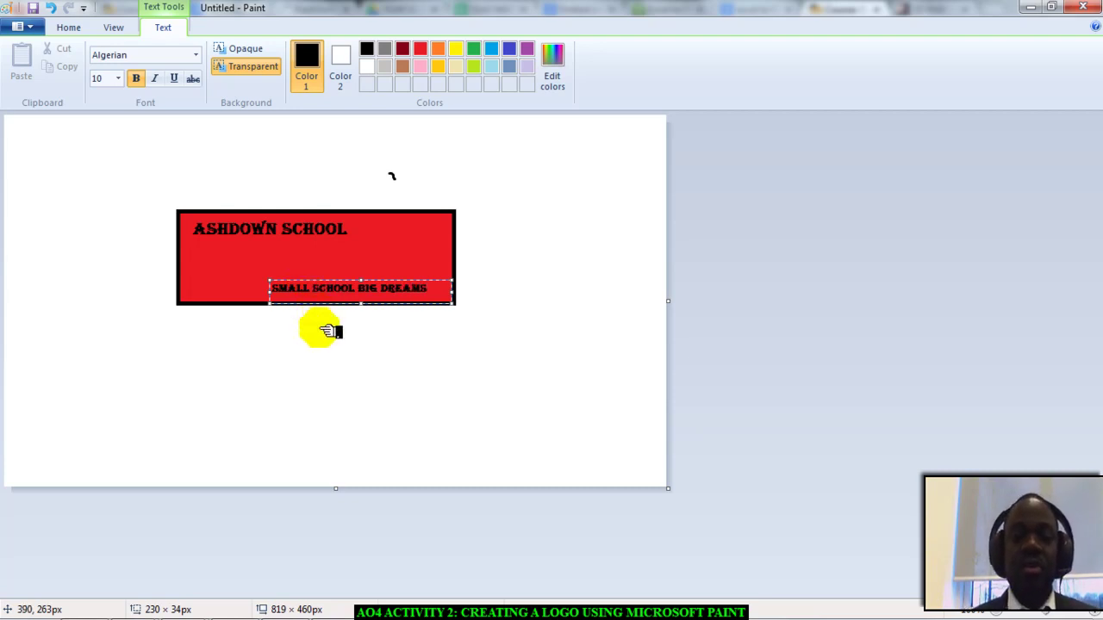
{"action": "left_click", "coordinate": [357, 286]}
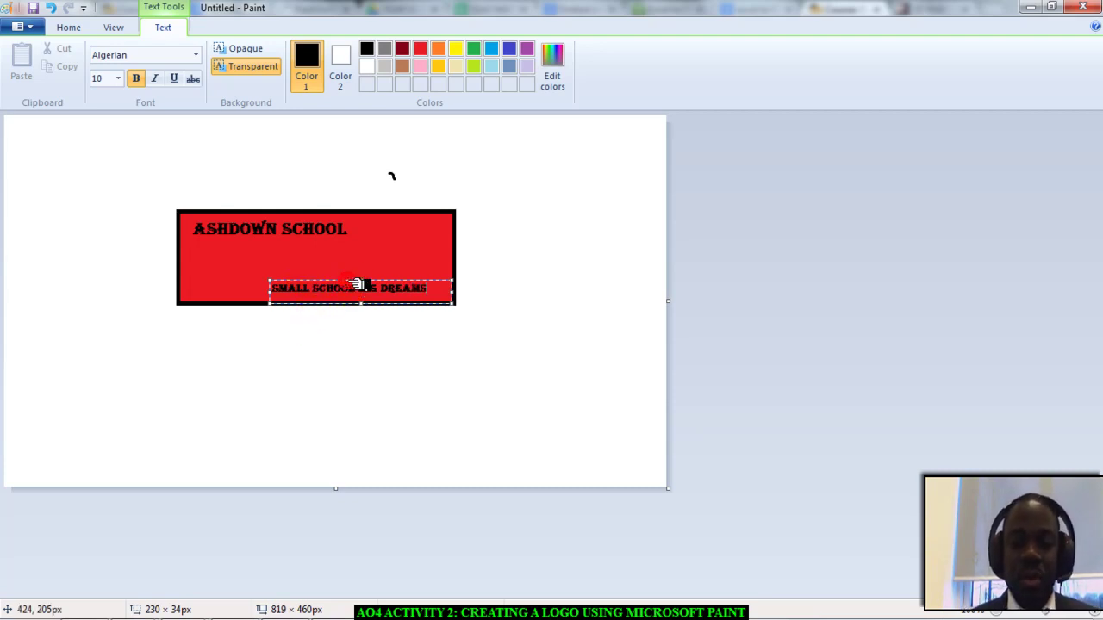
{"action": "left_click_drag", "start_coordinate": [356, 286], "coordinate": [412, 289]}
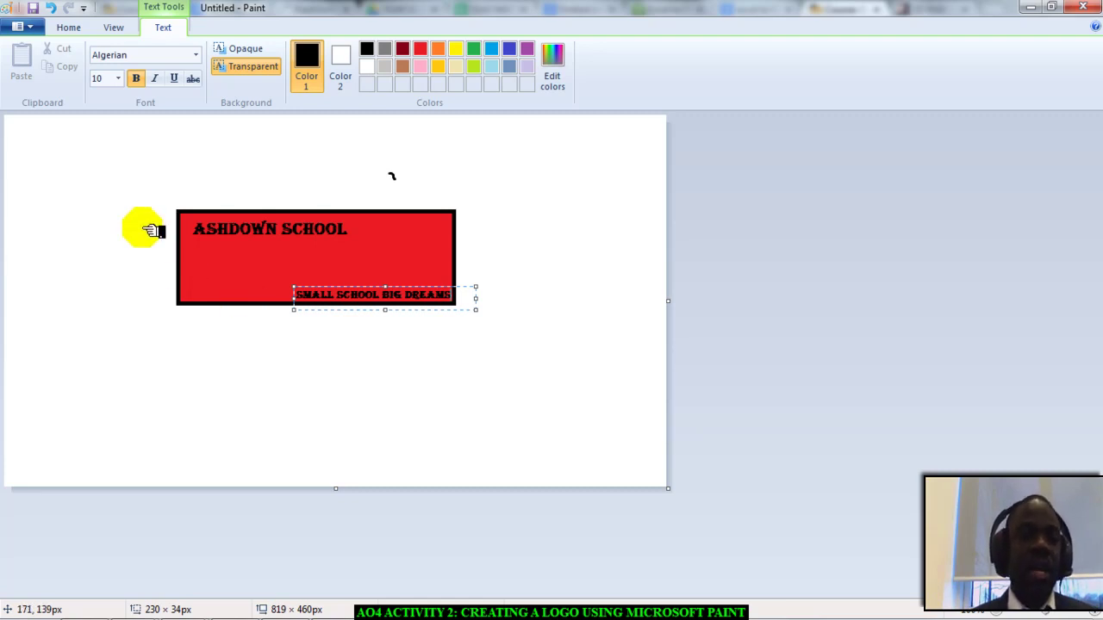
Step: Choose the four-point star shape from the Home shapes gallery
{"action": "left_click", "coordinate": [77, 29]}
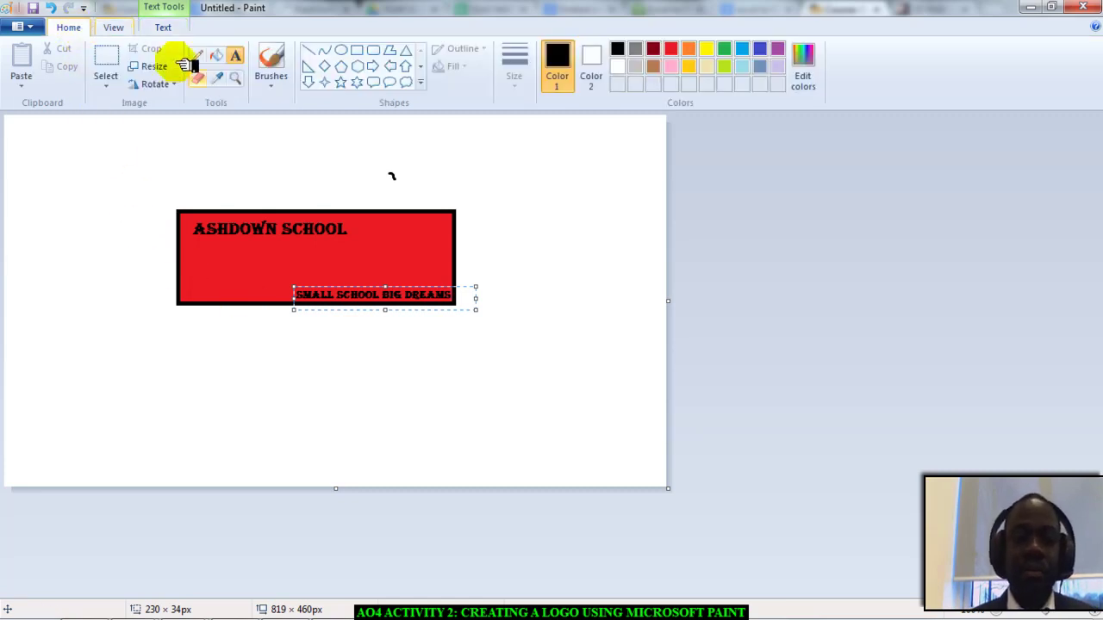
{"action": "left_click", "coordinate": [422, 83]}
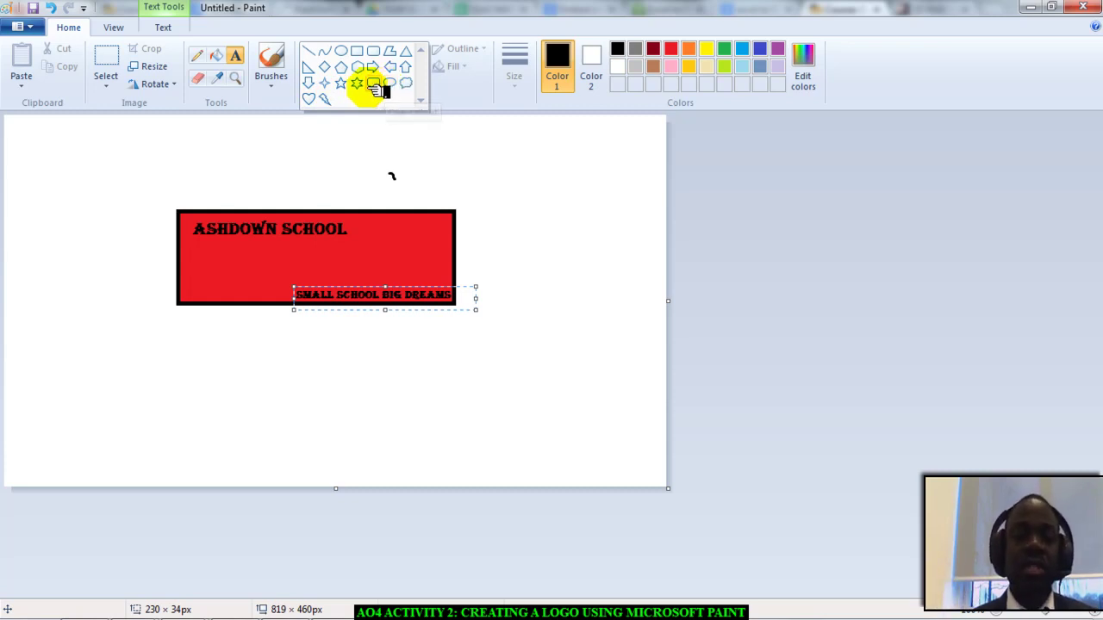
{"action": "left_click", "coordinate": [328, 84]}
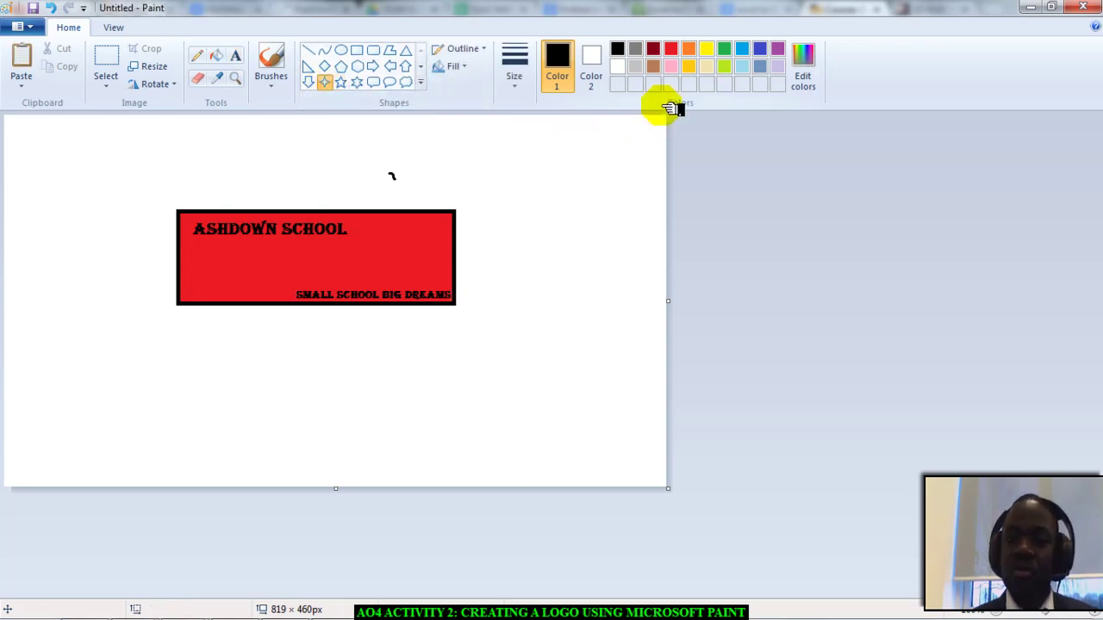
Step: Mix a custom dark maroon (Red 66, Green 2, Blue 0) as the drawing colour
{"action": "left_click", "coordinate": [810, 59]}
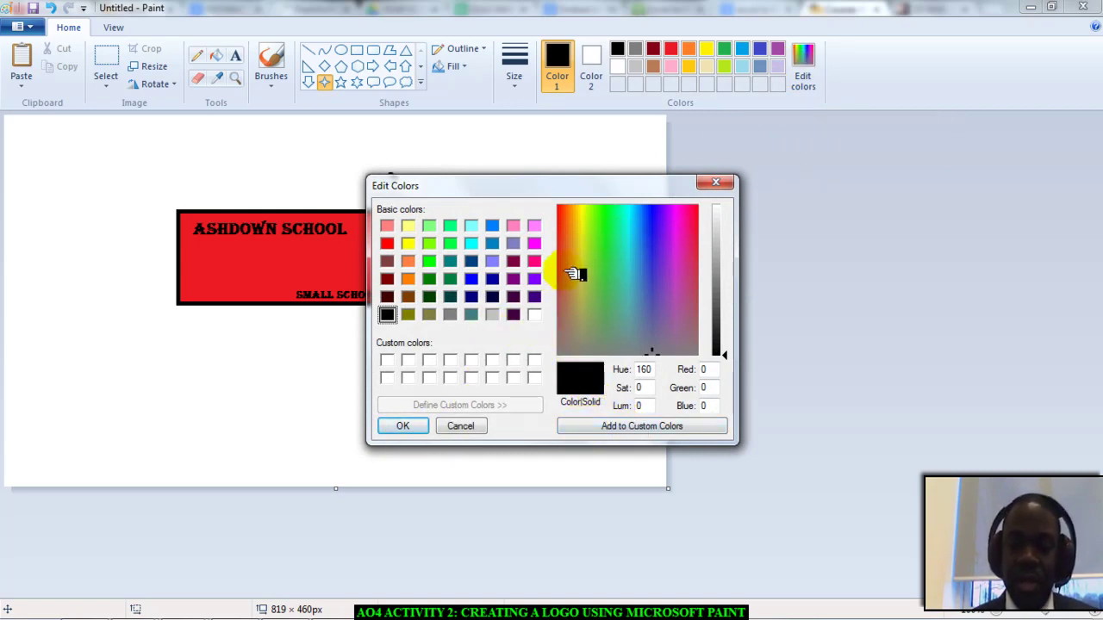
{"action": "left_click", "coordinate": [563, 210]}
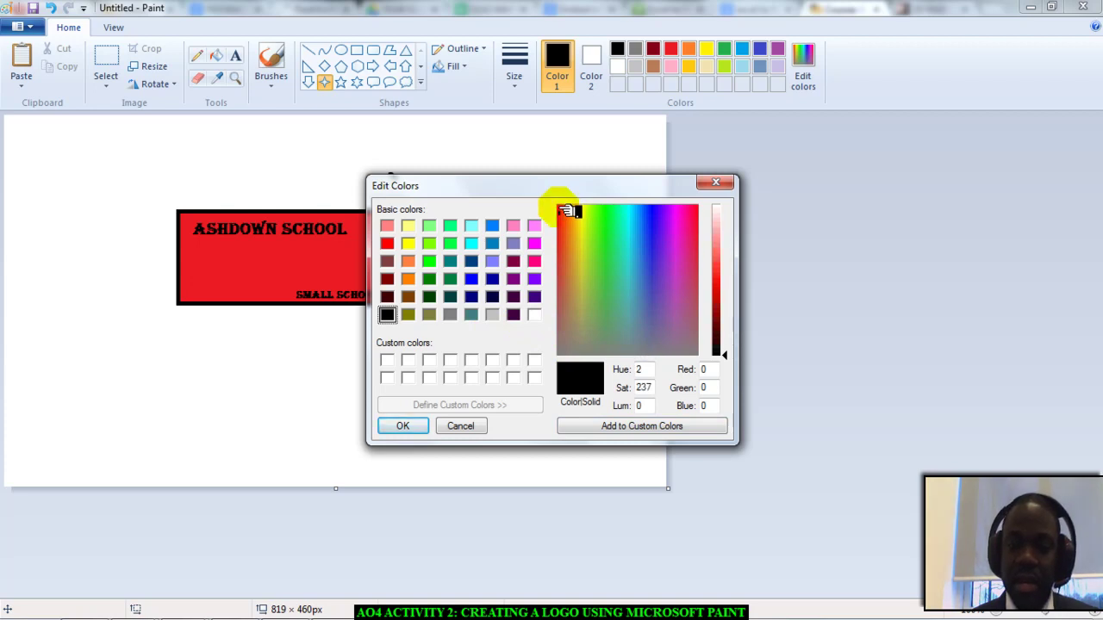
{"action": "left_click", "coordinate": [389, 361]}
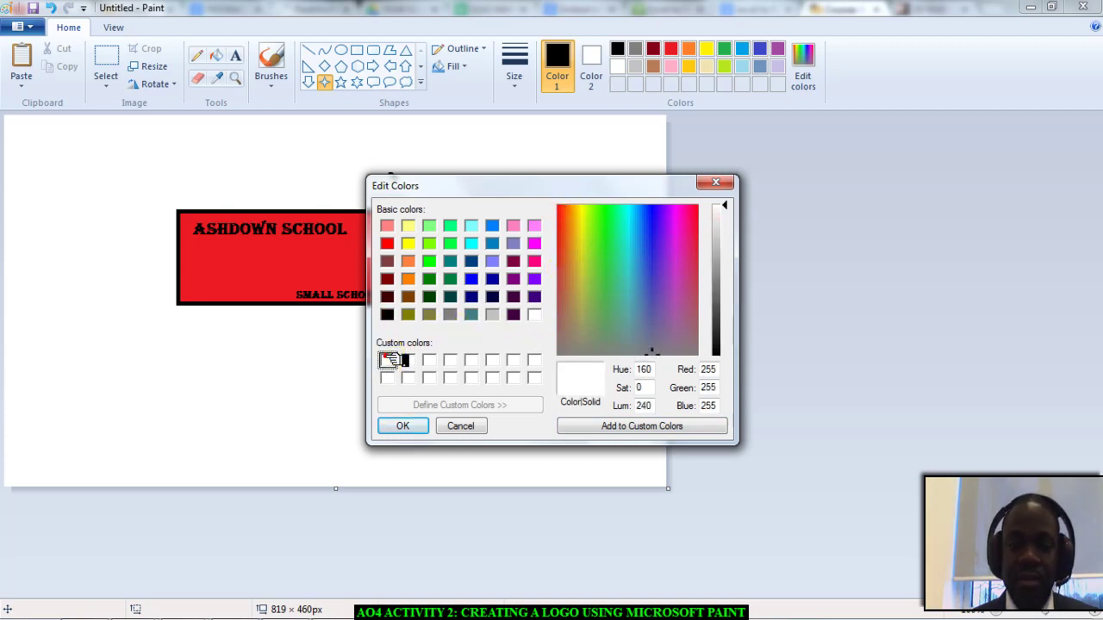
{"action": "left_click", "coordinate": [562, 214]}
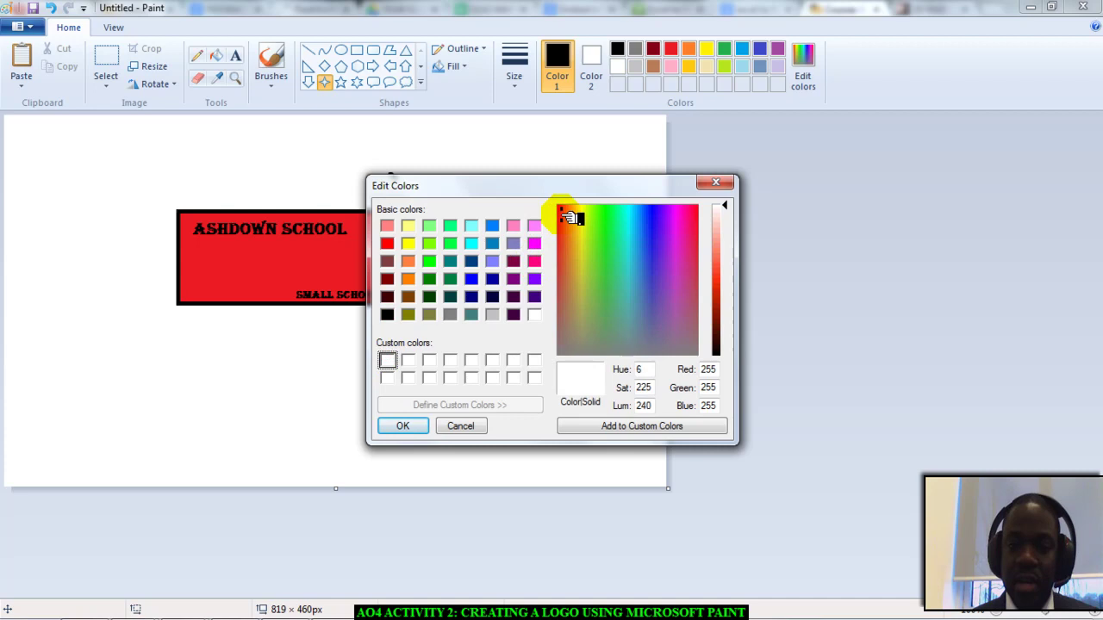
{"action": "left_click_drag", "start_coordinate": [732, 202], "coordinate": [732, 272]}
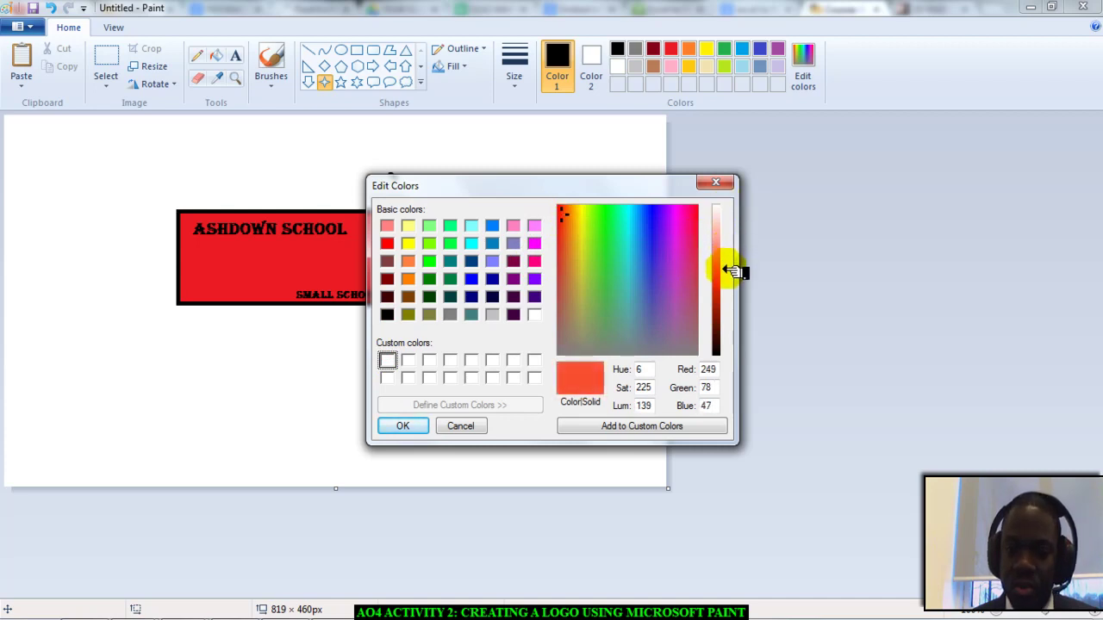
{"action": "left_click", "coordinate": [565, 212]}
{"action": "left_click", "coordinate": [566, 212]}
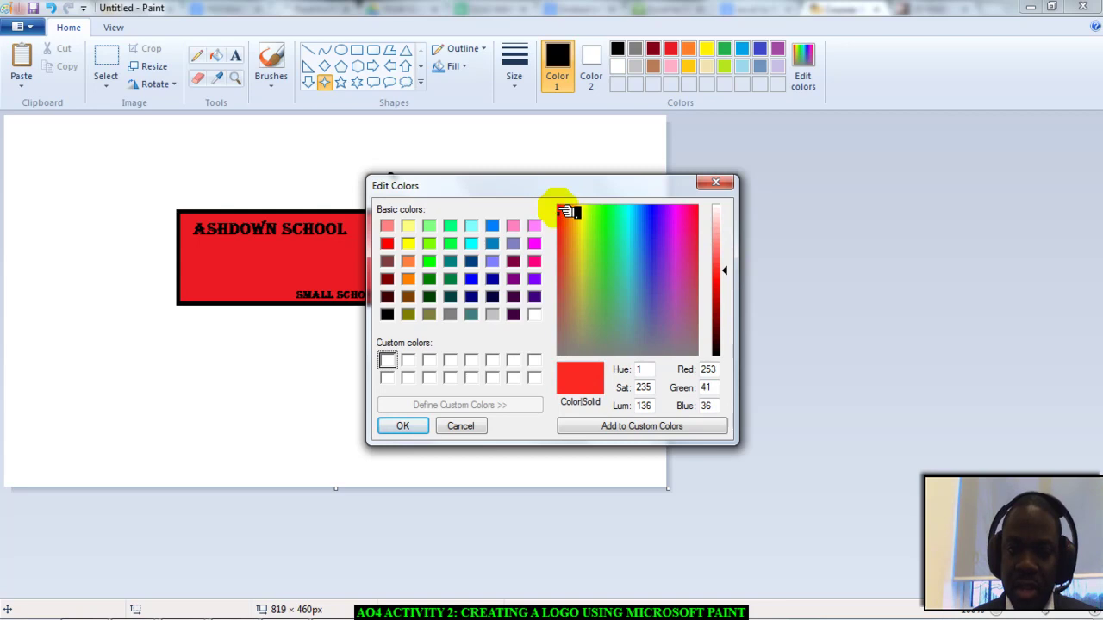
{"action": "left_click", "coordinate": [730, 270]}
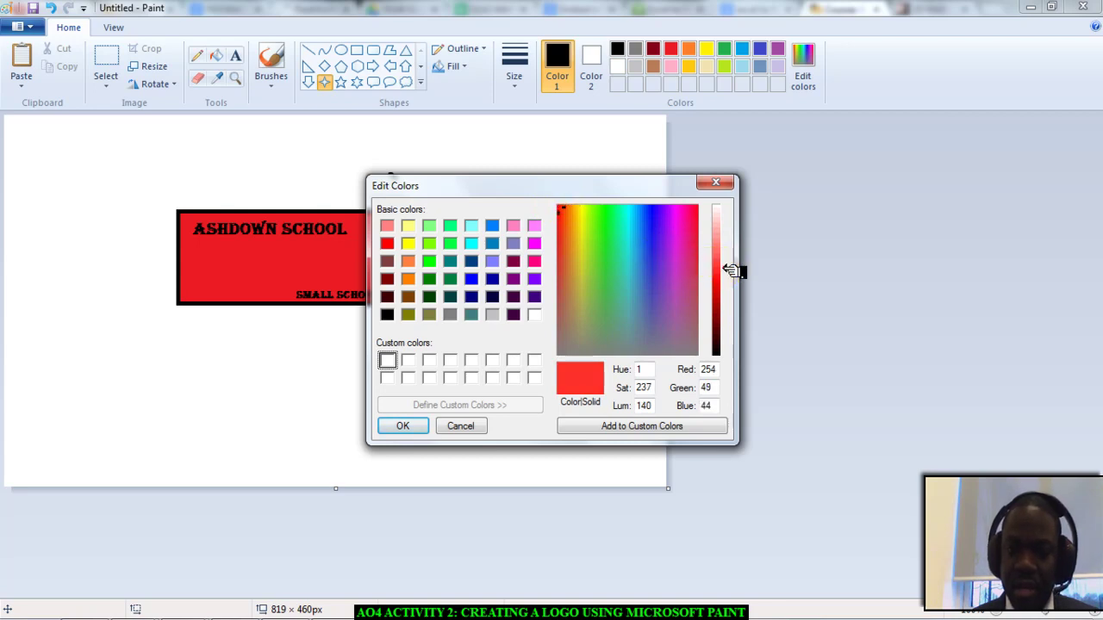
{"action": "left_click_drag", "start_coordinate": [730, 271], "coordinate": [734, 337]}
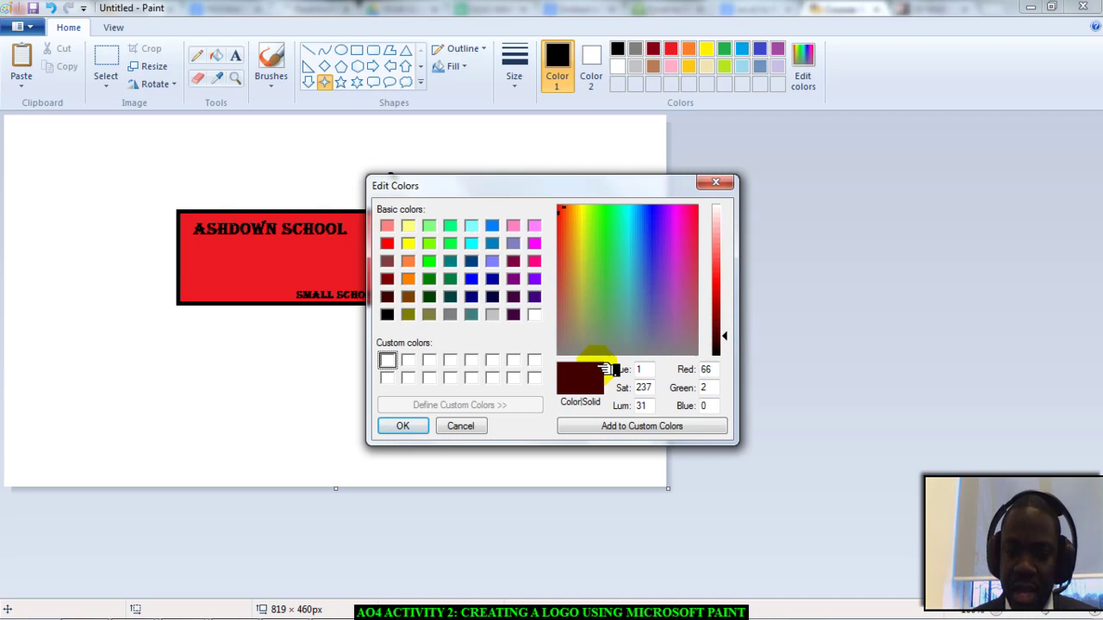
{"action": "left_click", "coordinate": [405, 428]}
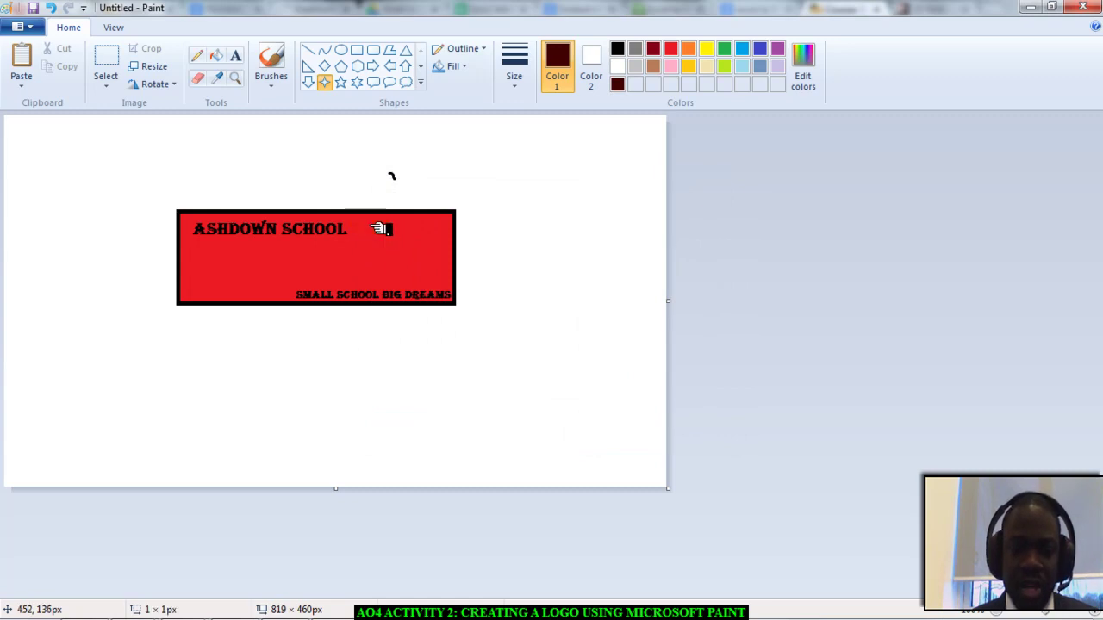
Step: Draw dark maroon four-point stars on the red box's right side, resizing the last one
{"action": "left_click_drag", "start_coordinate": [372, 226], "coordinate": [460, 278]}
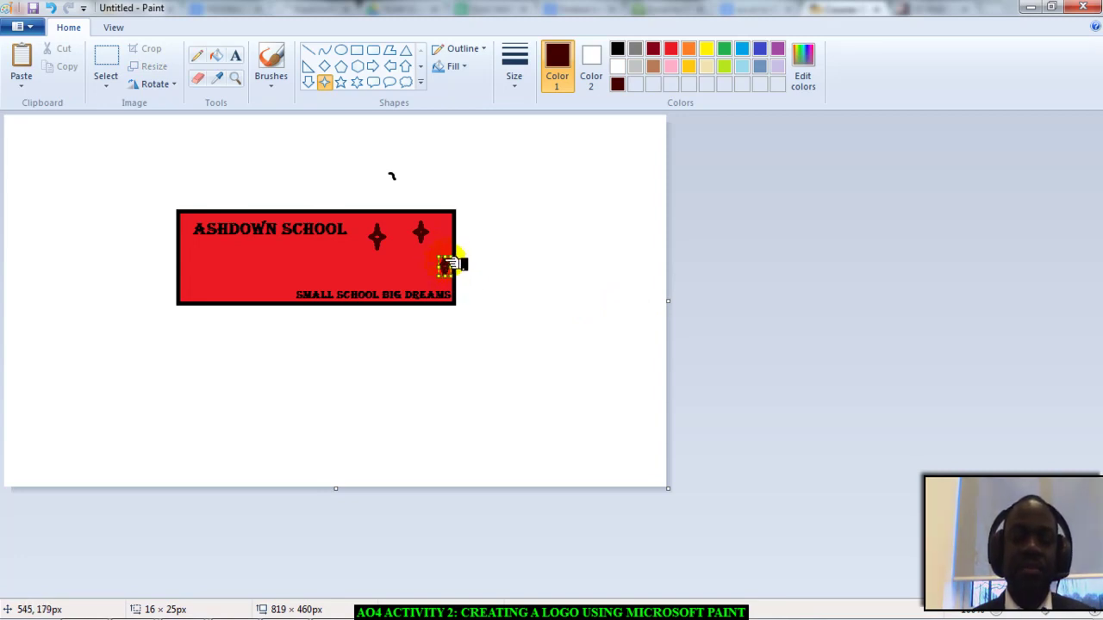
{"action": "left_click_drag", "start_coordinate": [447, 260], "coordinate": [437, 256]}
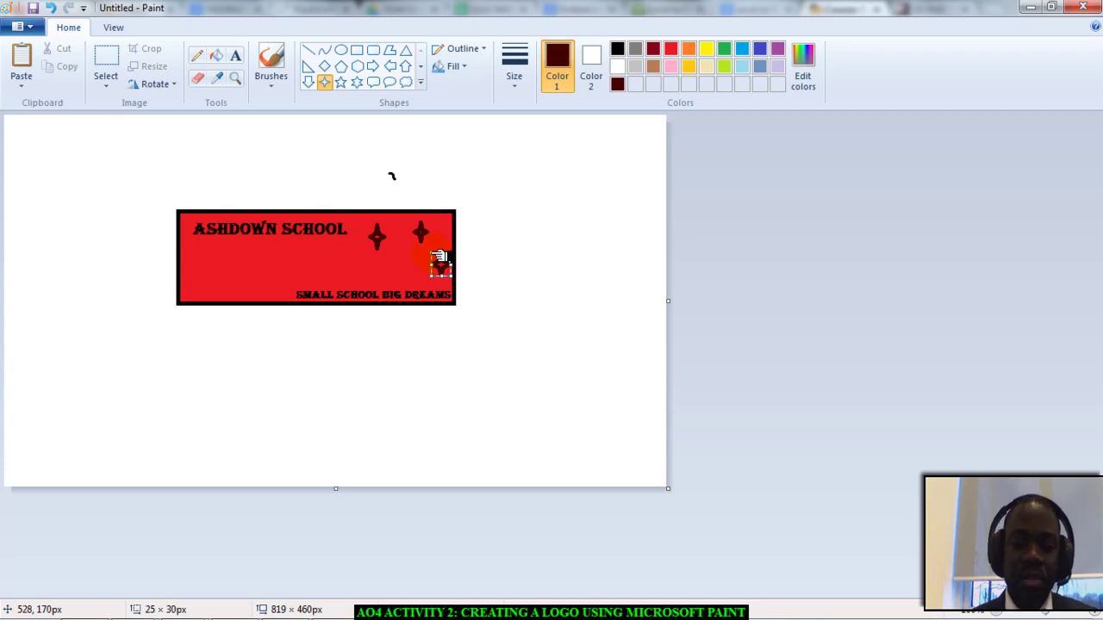
Step: Start Save As and go to KS4 > OCR NATIONALS > UNIT 1_ICT IN BUSINESS > AO4 > IMAGES
{"action": "left_click", "coordinate": [26, 27]}
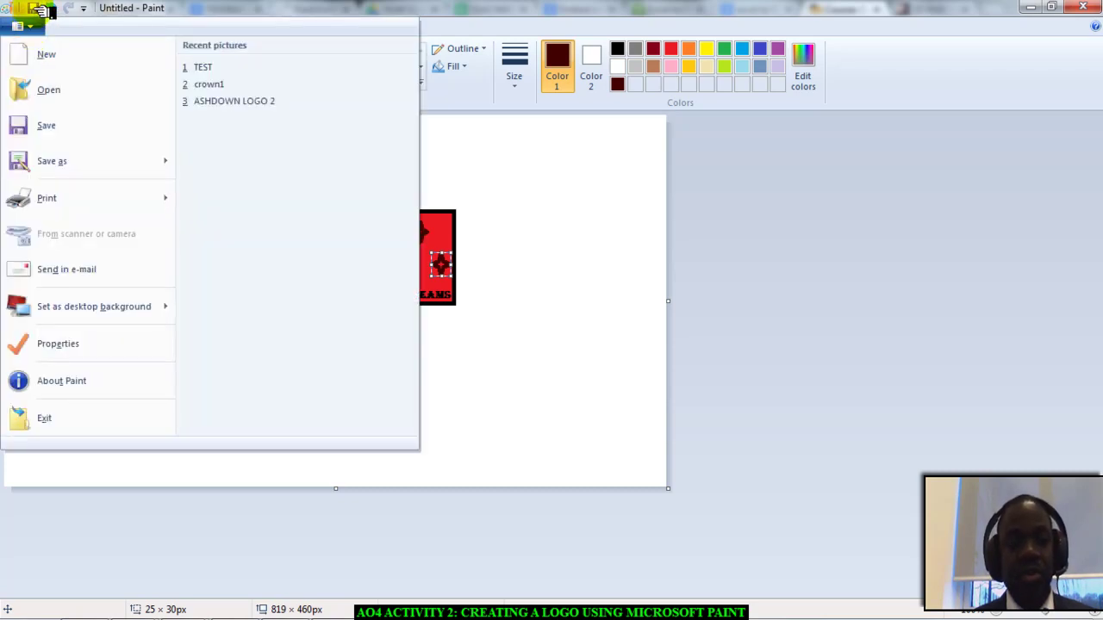
{"action": "left_click", "coordinate": [40, 9]}
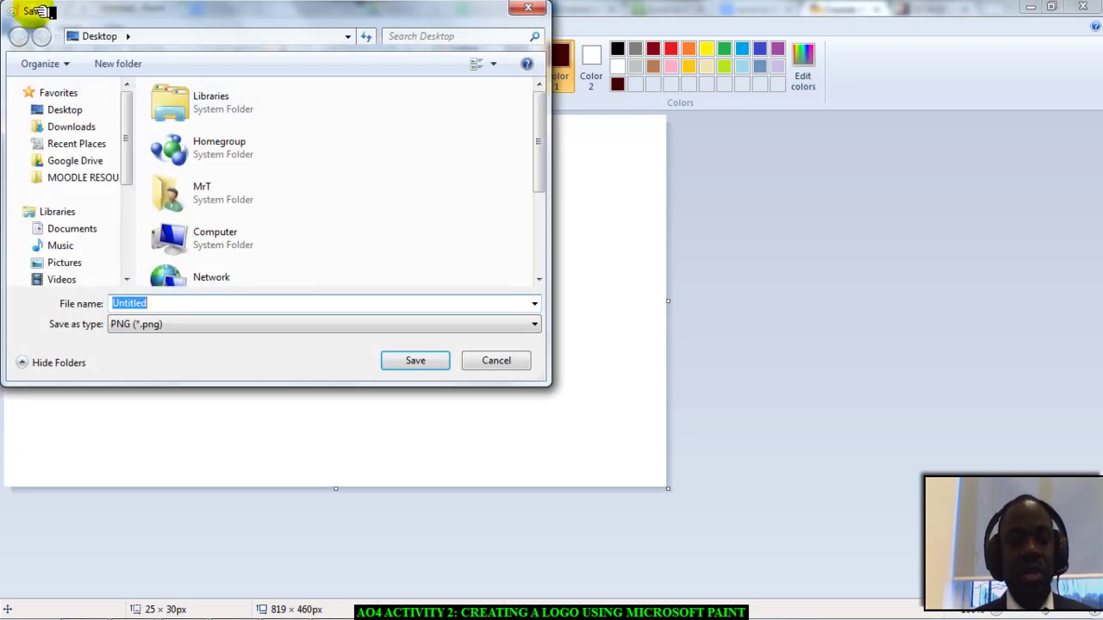
{"action": "left_click", "coordinate": [84, 178]}
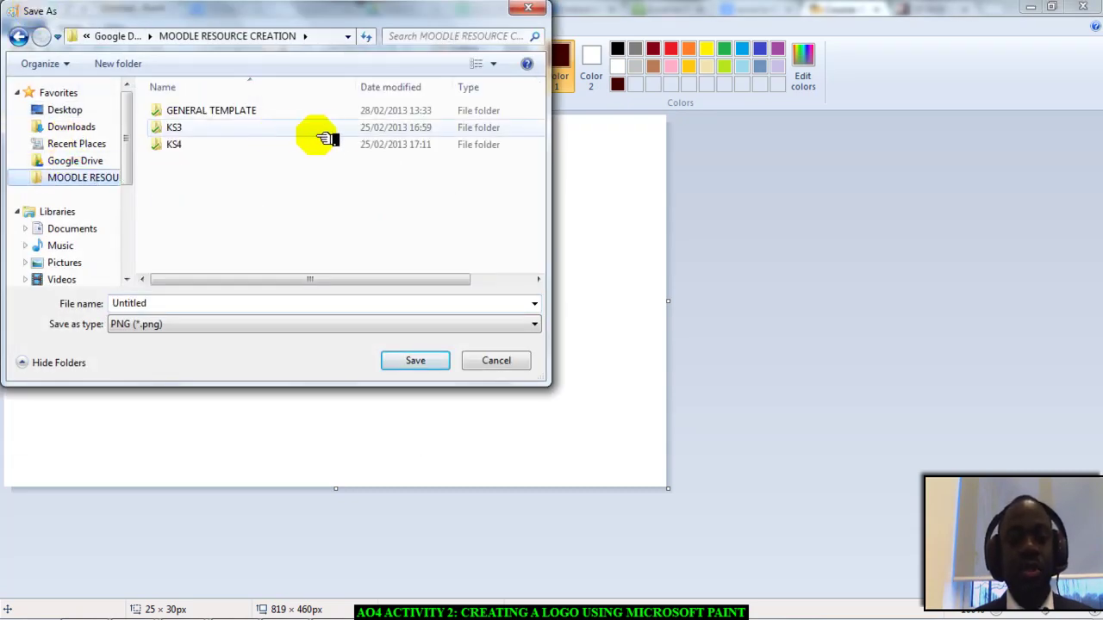
{"action": "double_click", "coordinate": [231, 152]}
{"action": "left_click", "coordinate": [231, 116]}
{"action": "double_click", "coordinate": [231, 116]}
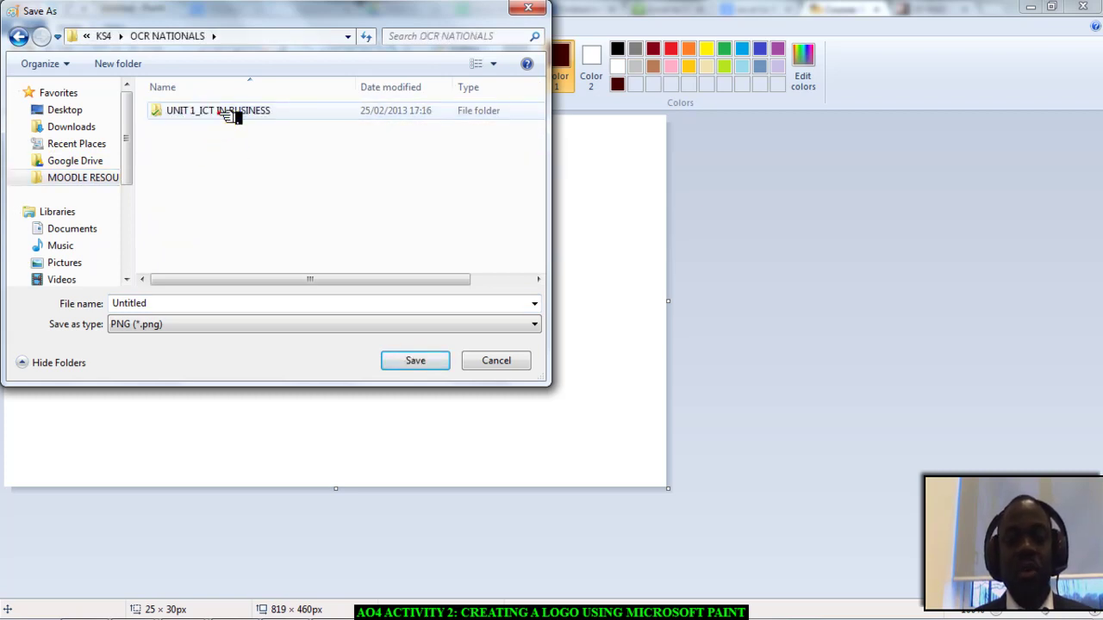
{"action": "left_click", "coordinate": [246, 115]}
{"action": "double_click", "coordinate": [248, 117]}
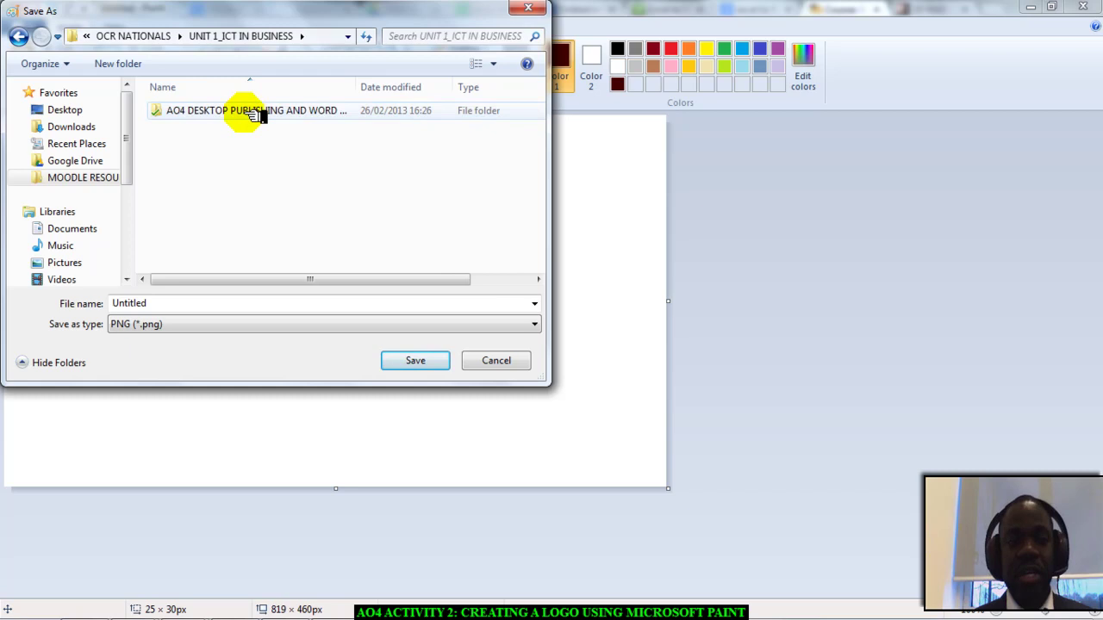
{"action": "left_click", "coordinate": [255, 116]}
{"action": "double_click", "coordinate": [256, 113]}
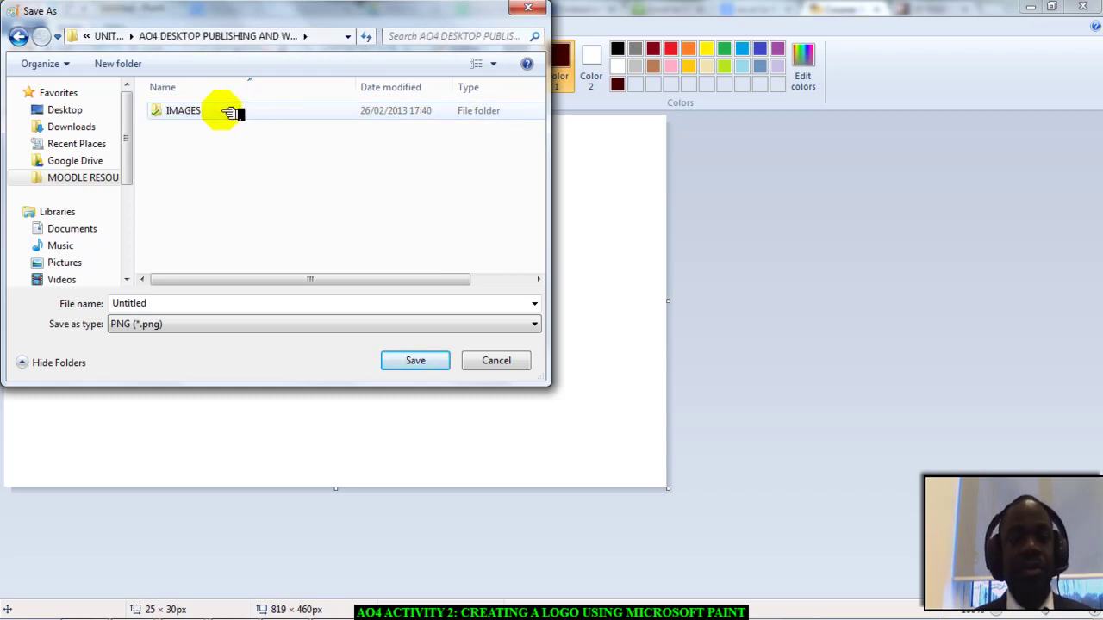
{"action": "left_click", "coordinate": [231, 113]}
{"action": "double_click", "coordinate": [231, 113]}
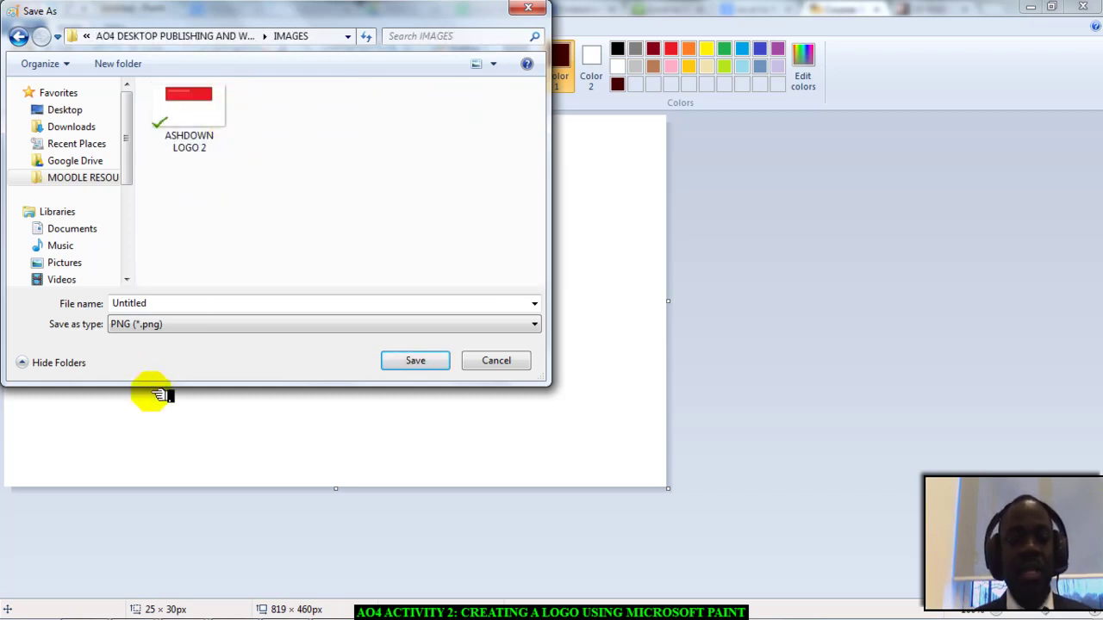
Step: Save the logo as a JPEG named 'ASHDOWN LOGO2'
{"action": "double_click", "coordinate": [147, 302]}
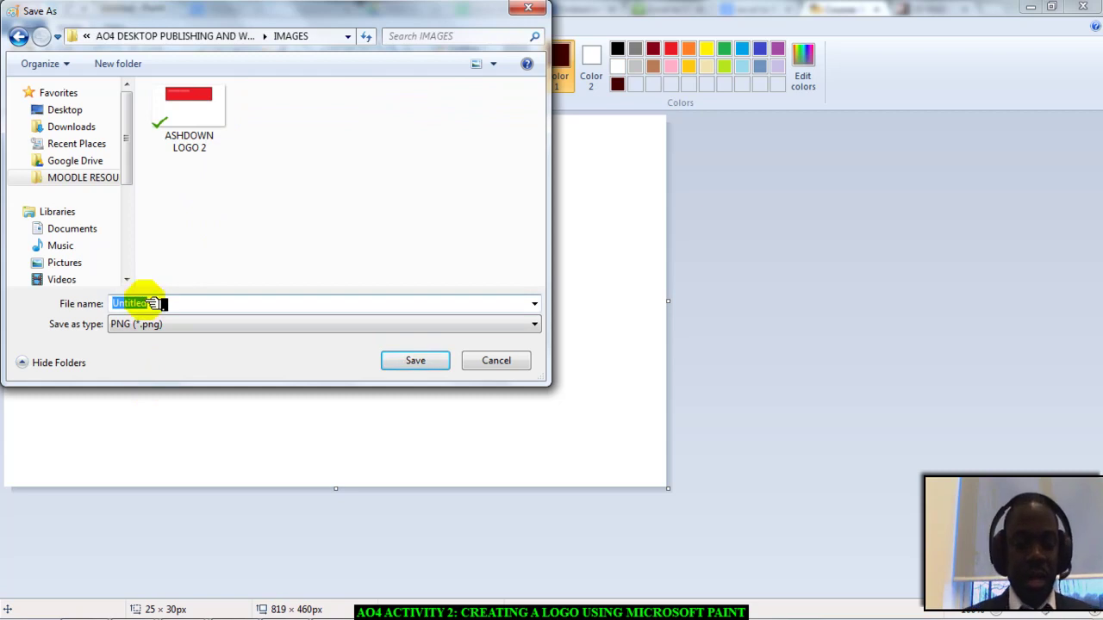
{"action": "type", "text": "ASHD"}
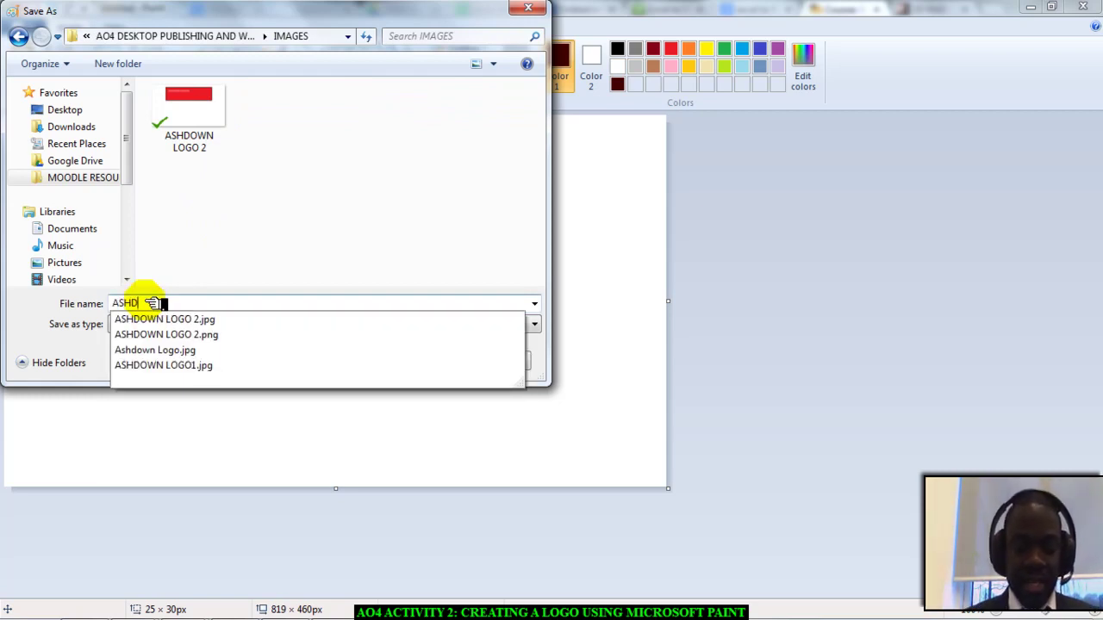
{"action": "type", "text": "OWN LOG"}
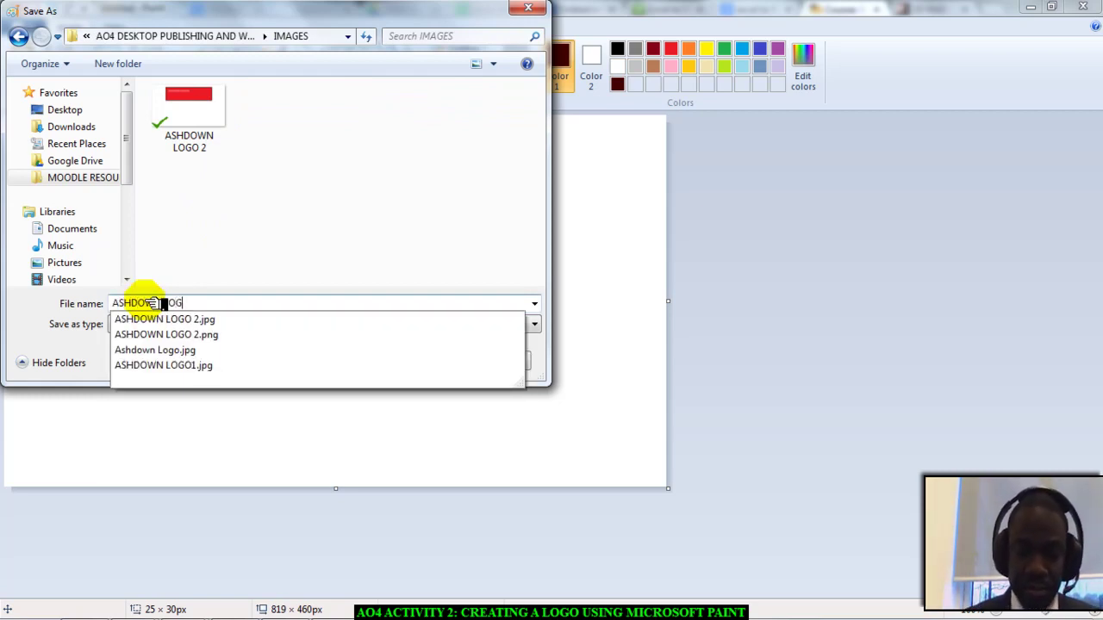
{"action": "type", "text": "P"}
{"action": "key", "text": "BackSpace"}
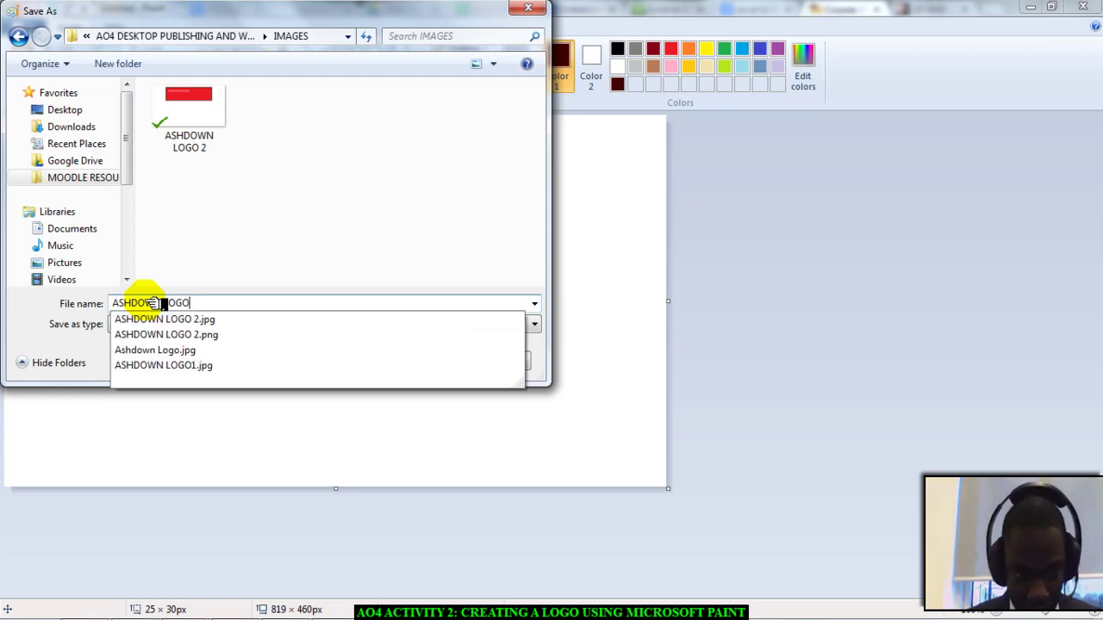
{"action": "left_click", "coordinate": [436, 284]}
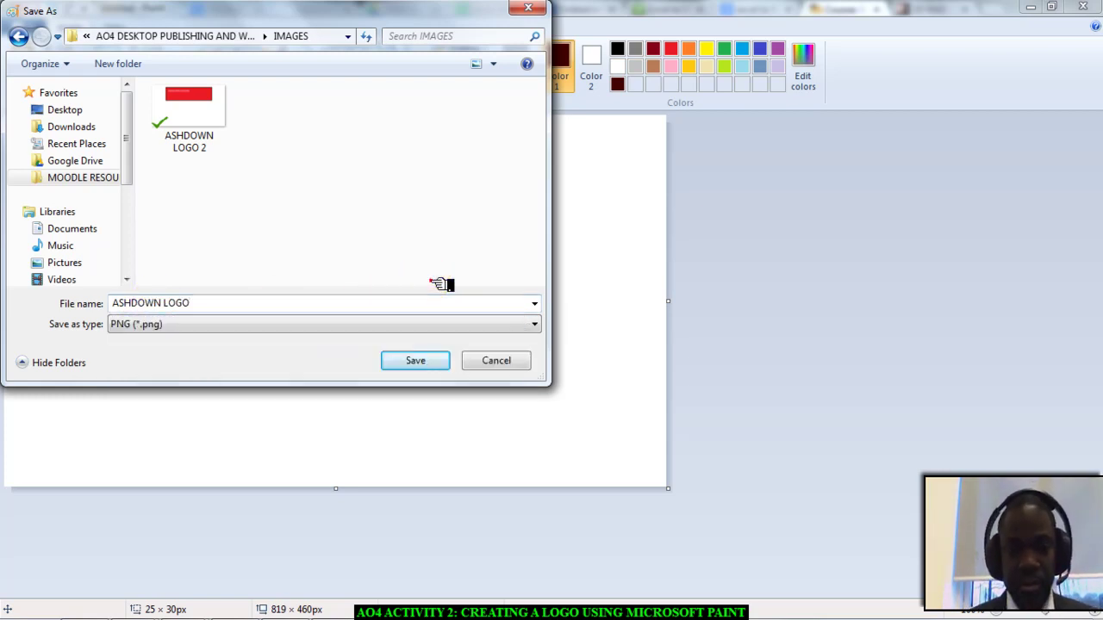
{"action": "left_click", "coordinate": [479, 334]}
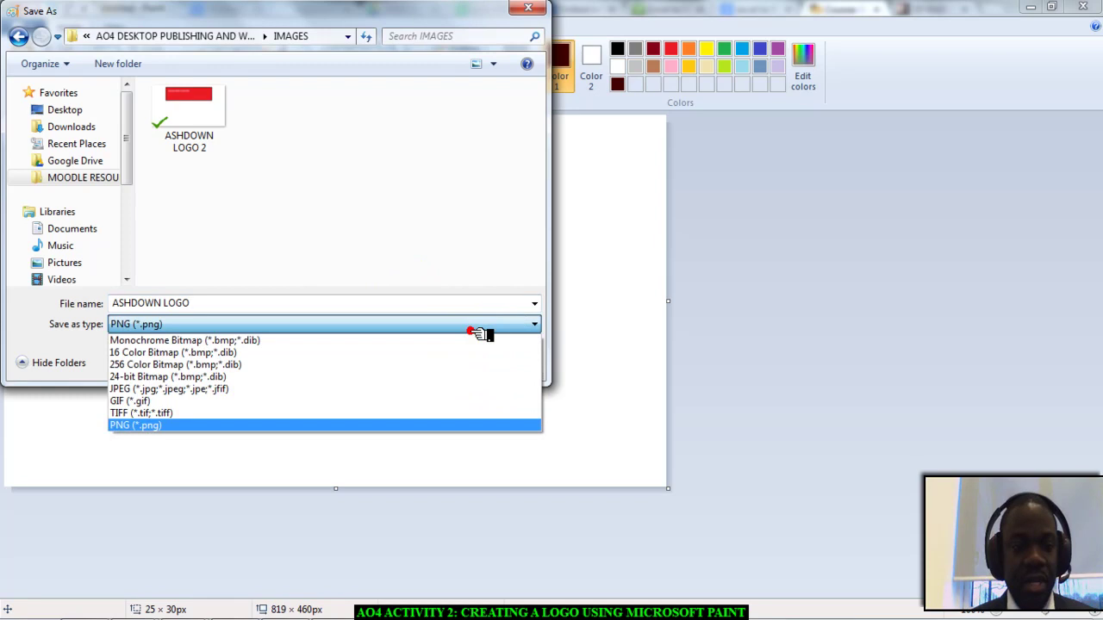
{"action": "left_click", "coordinate": [426, 389]}
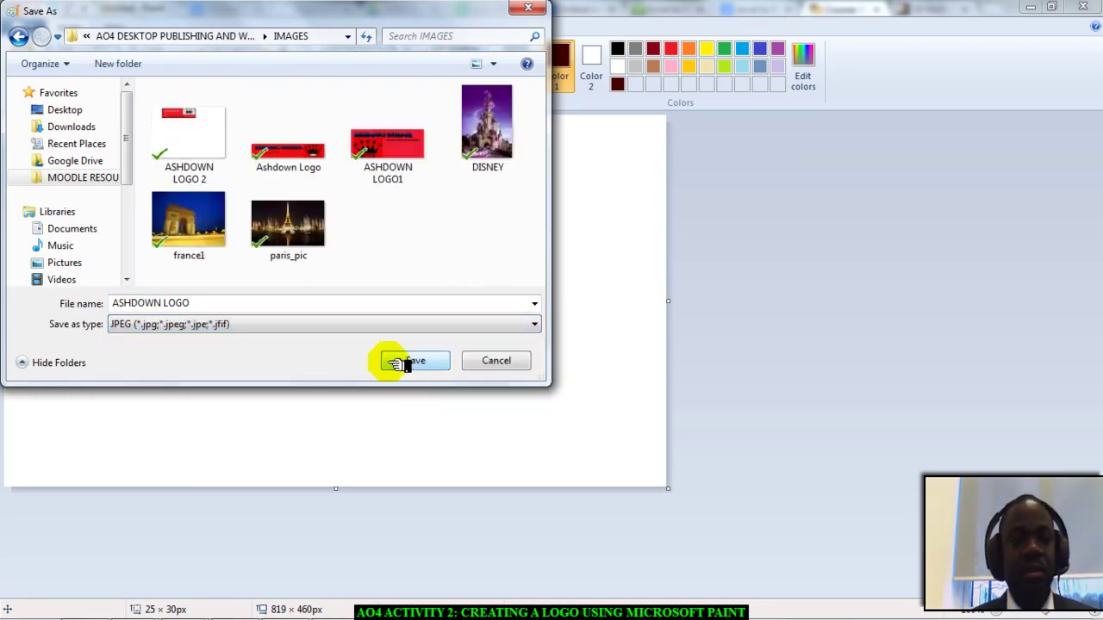
{"action": "left_click", "coordinate": [209, 304]}
{"action": "left_click", "coordinate": [209, 304]}
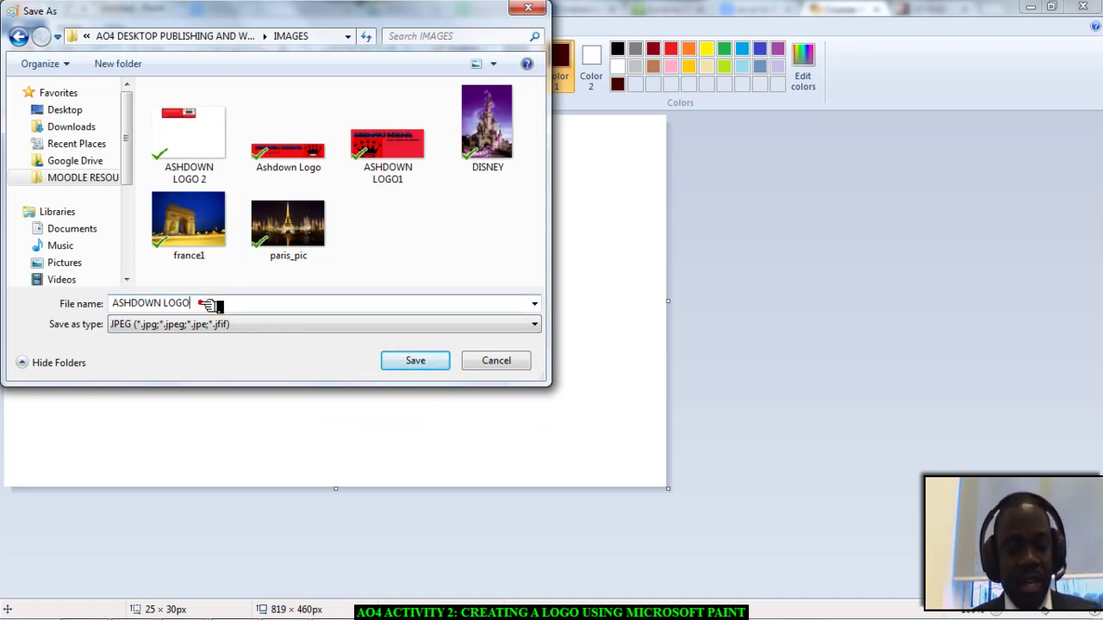
{"action": "type", "text": "2"}
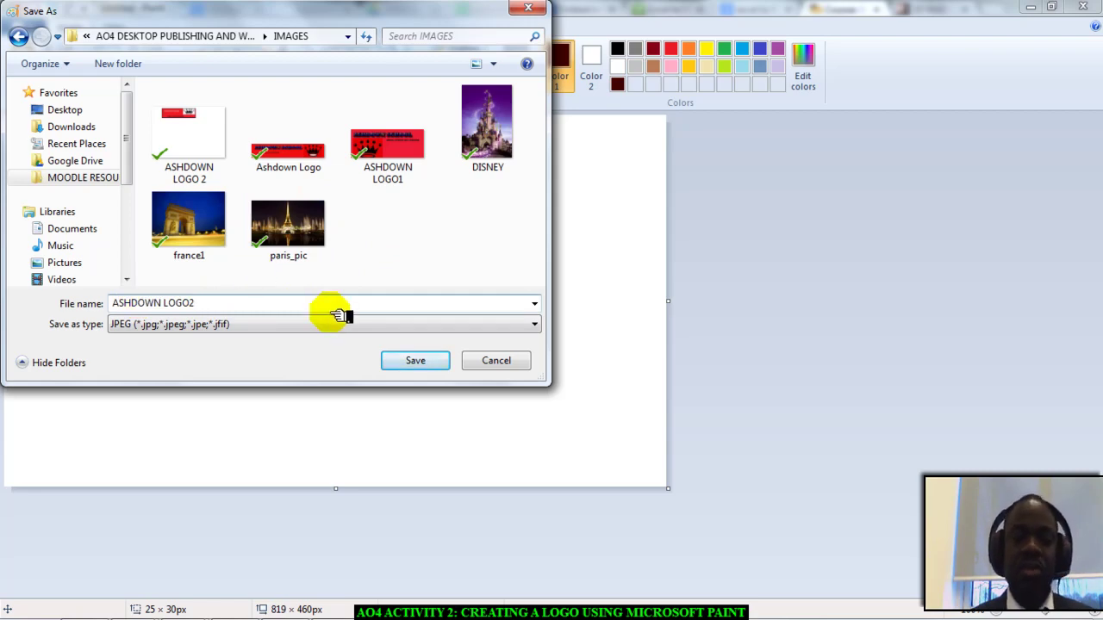
{"action": "left_click", "coordinate": [414, 359]}
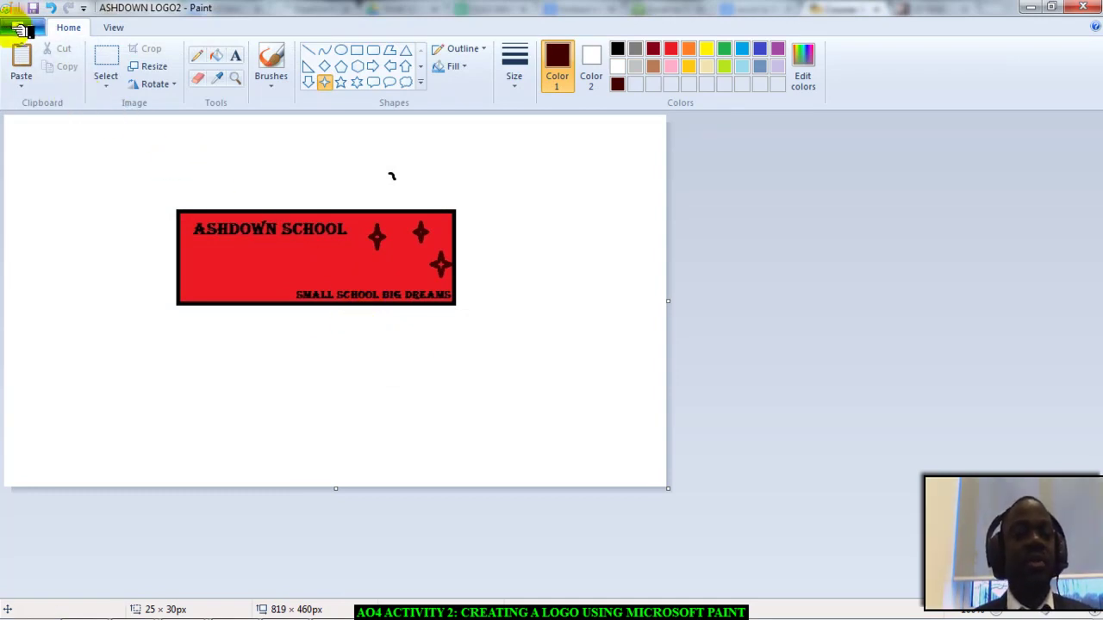
Step: Open the crown1 image from the IMAGES folder
{"action": "left_click", "coordinate": [24, 30]}
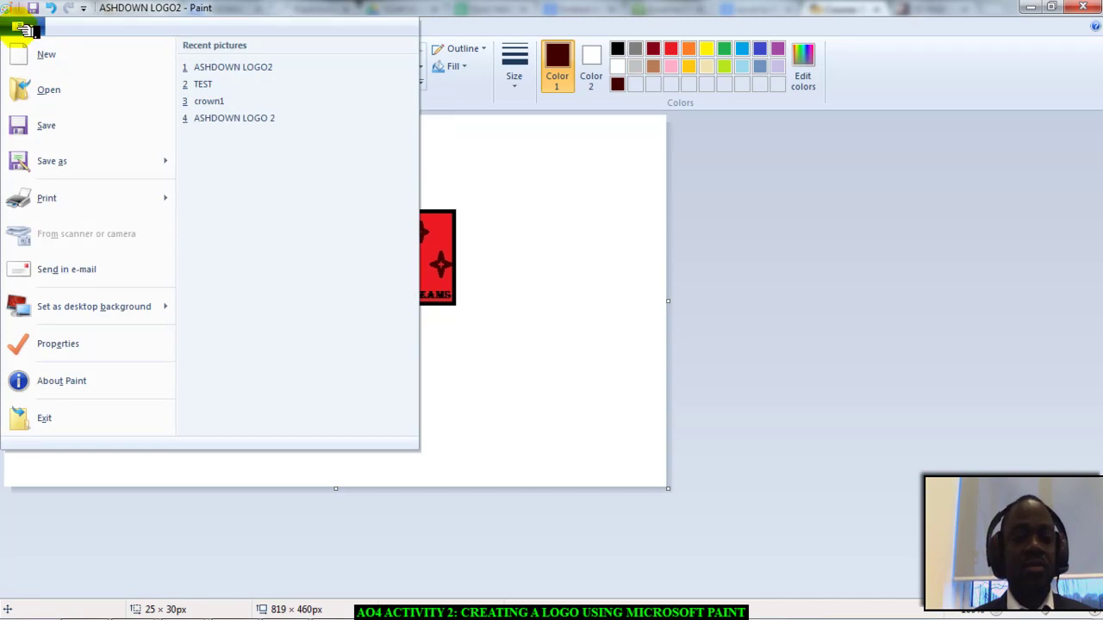
{"action": "left_click", "coordinate": [52, 91]}
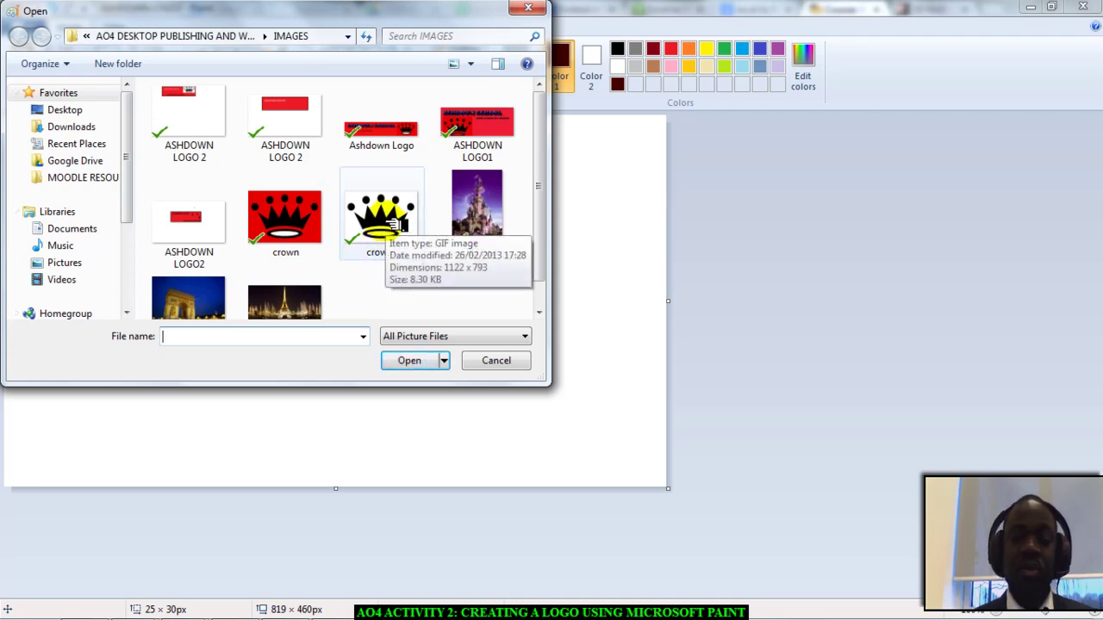
{"action": "left_click", "coordinate": [394, 223]}
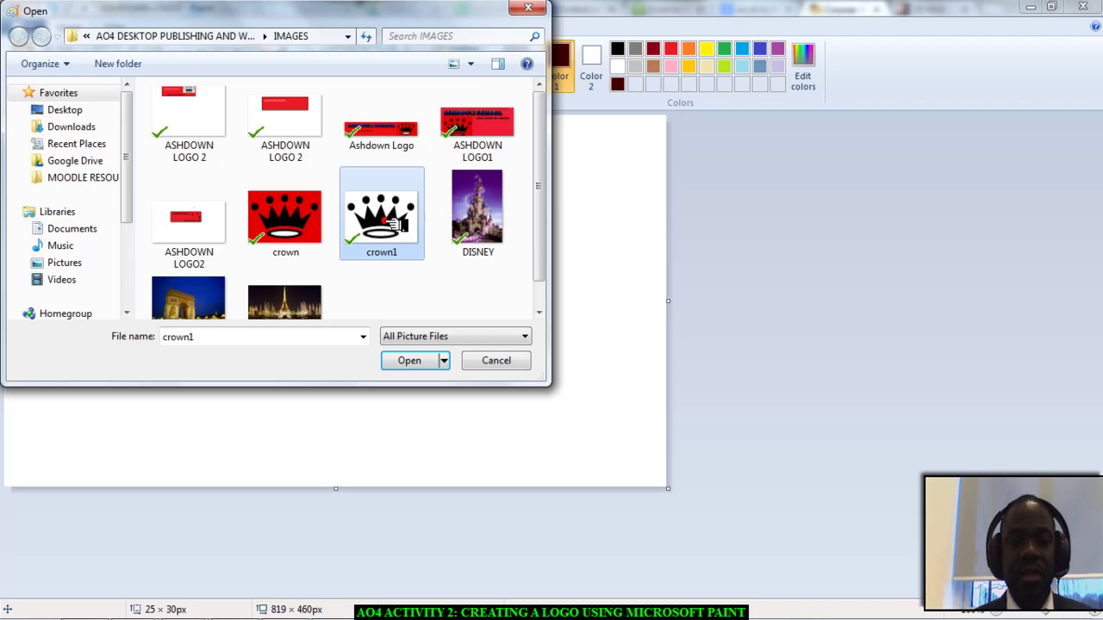
{"action": "double_click", "coordinate": [394, 223]}
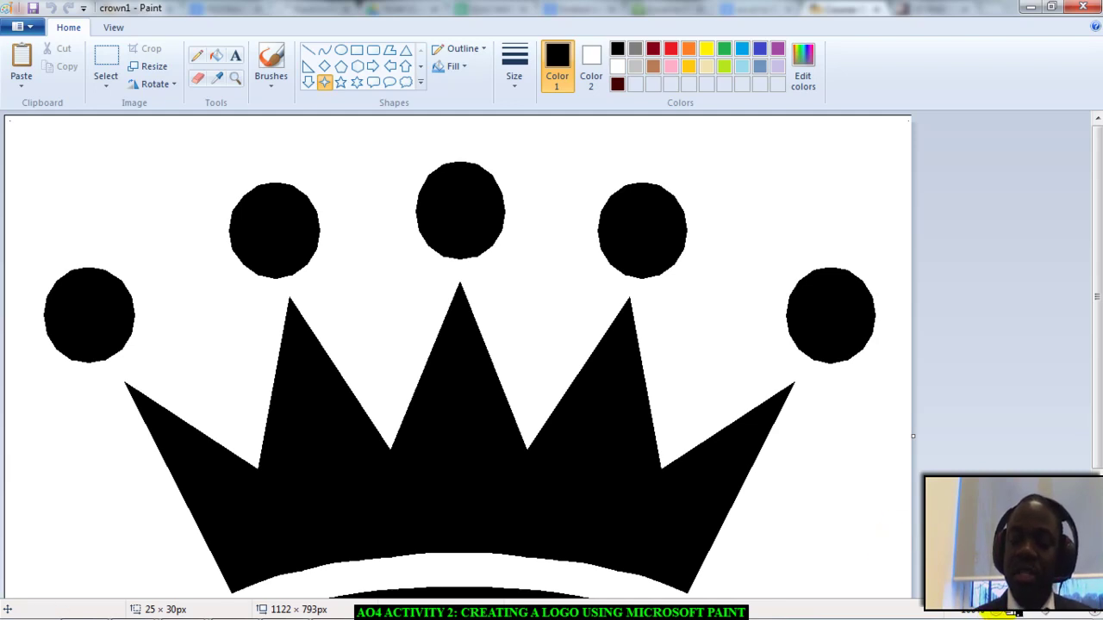
Step: Zoom out, rectangle-select the entire crown drawing, and copy it
{"action": "key", "text": "ctrl+Page_Down"}
{"action": "key", "text": "ctrl+Page_Down"}
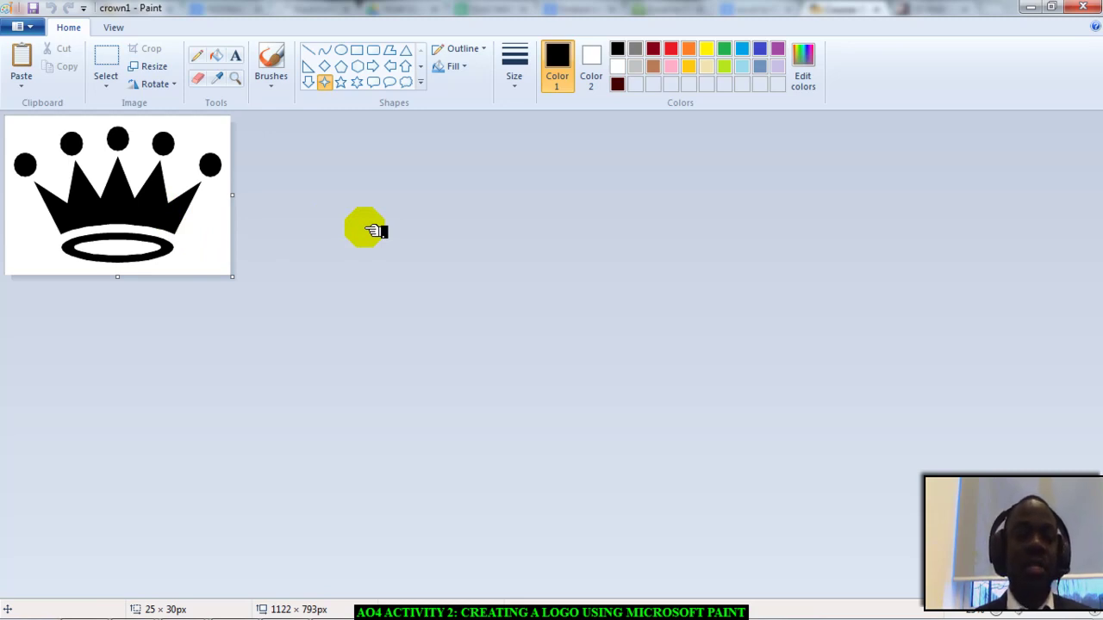
{"action": "left_click", "coordinate": [107, 57]}
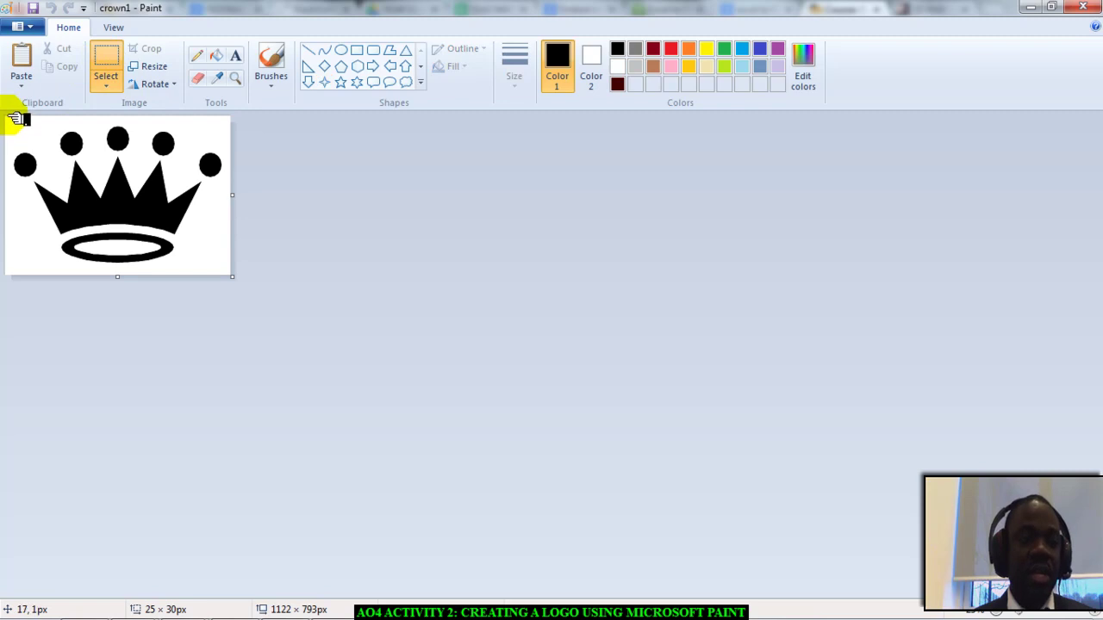
{"action": "left_click_drag", "start_coordinate": [10, 117], "coordinate": [243, 280]}
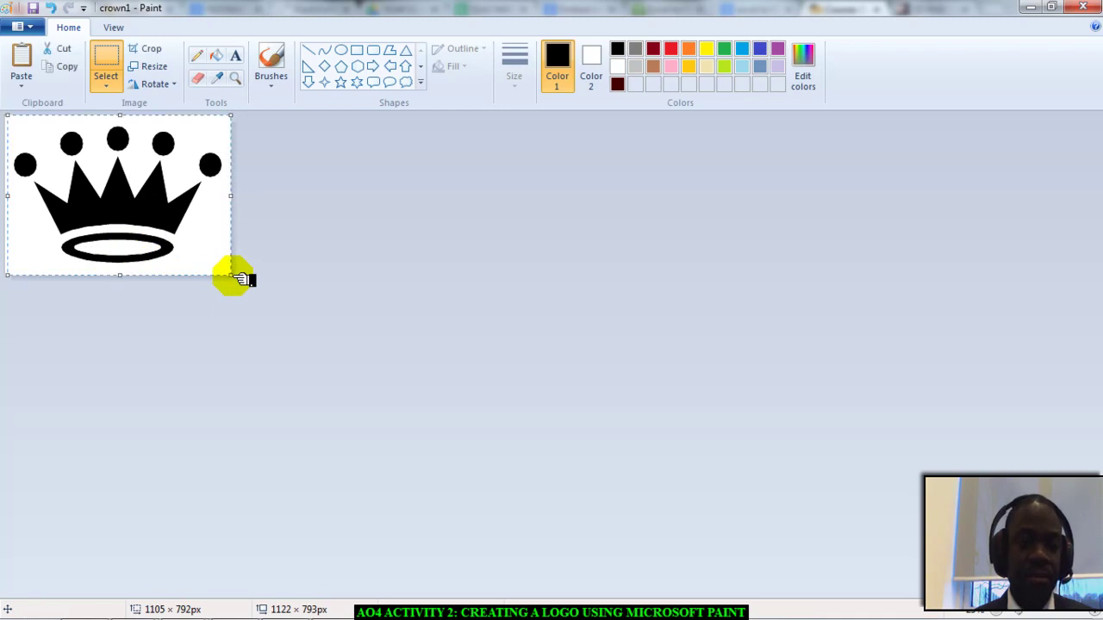
{"action": "left_click", "coordinate": [76, 67]}
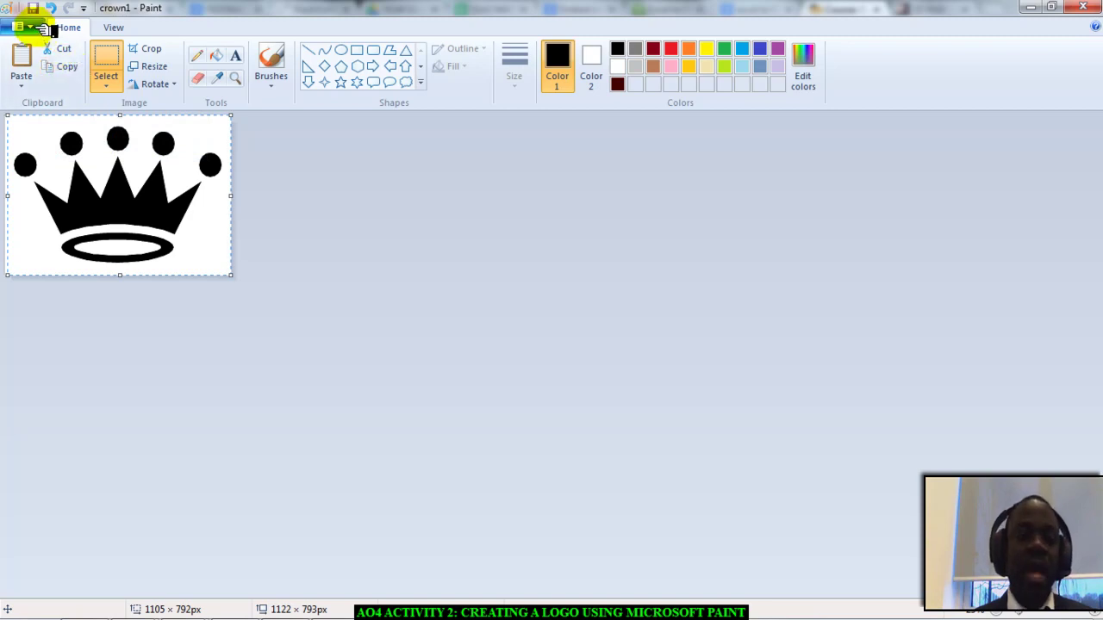
Step: Reopen the ASHDOWN LOGO2 picture from the Recent pictures list
{"action": "left_click", "coordinate": [24, 26]}
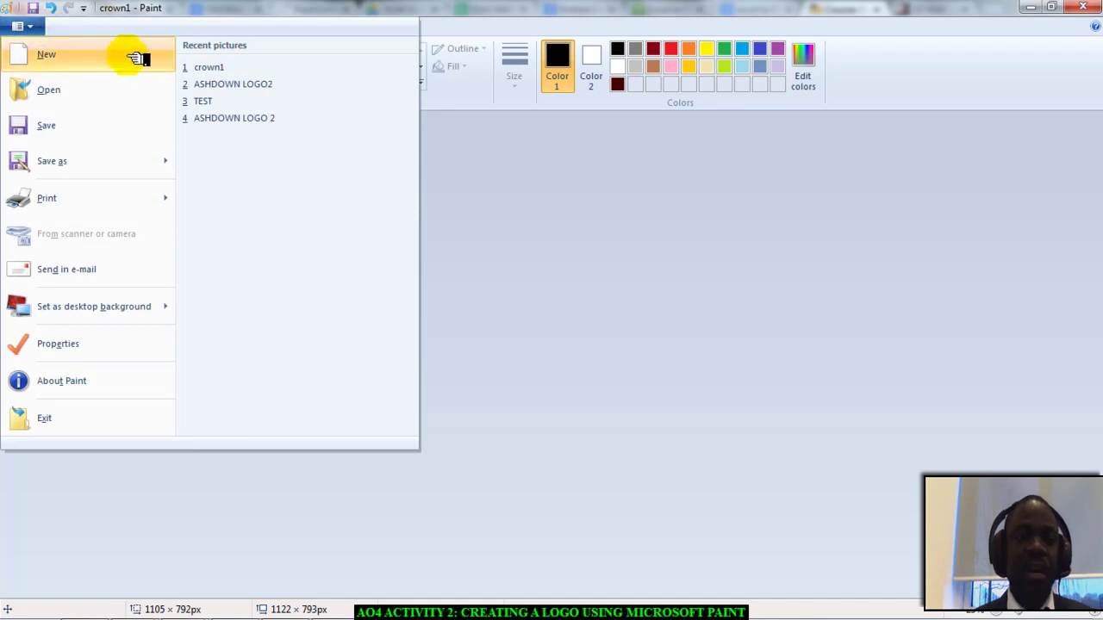
{"action": "left_click", "coordinate": [222, 85]}
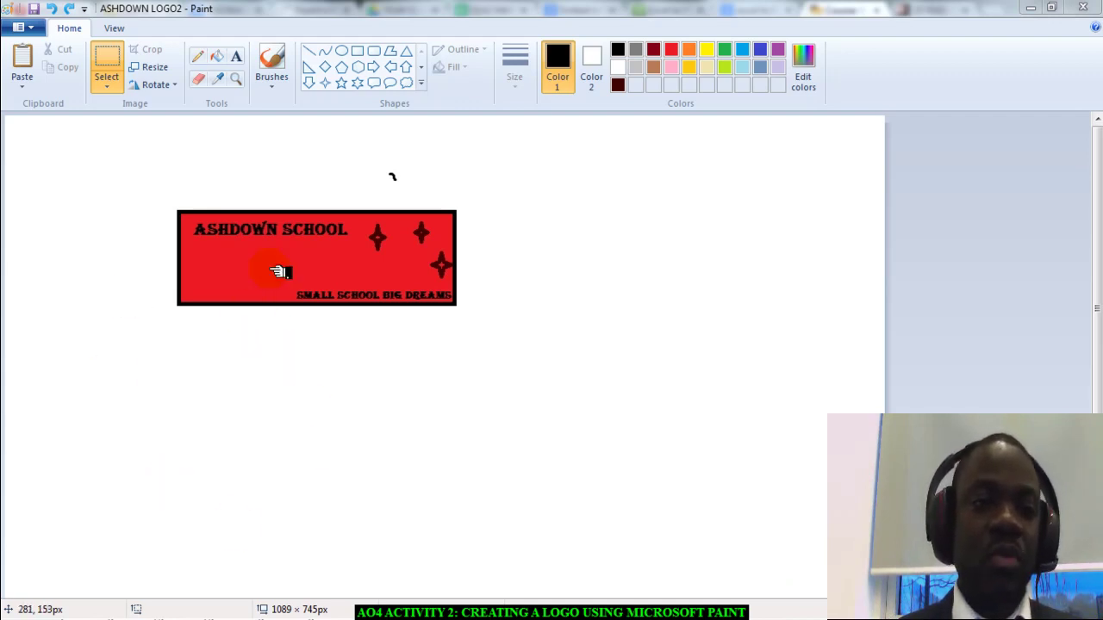
Step: Paste the copied black crown and squash it down to uncover the red banner
{"action": "left_click", "coordinate": [24, 56]}
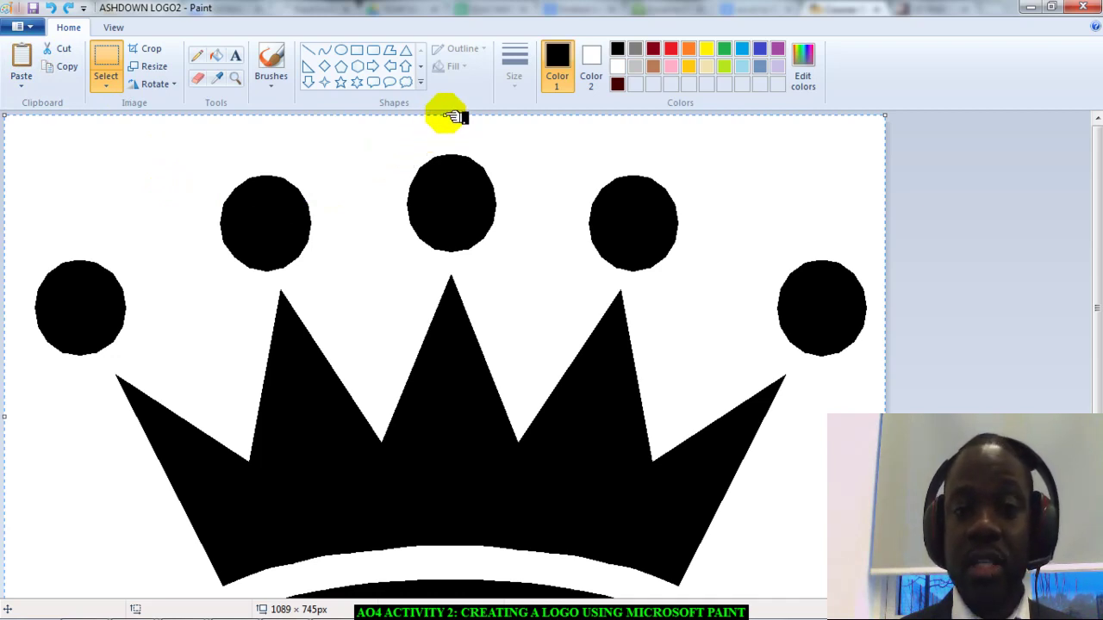
{"action": "left_click_drag", "start_coordinate": [447, 115], "coordinate": [457, 374]}
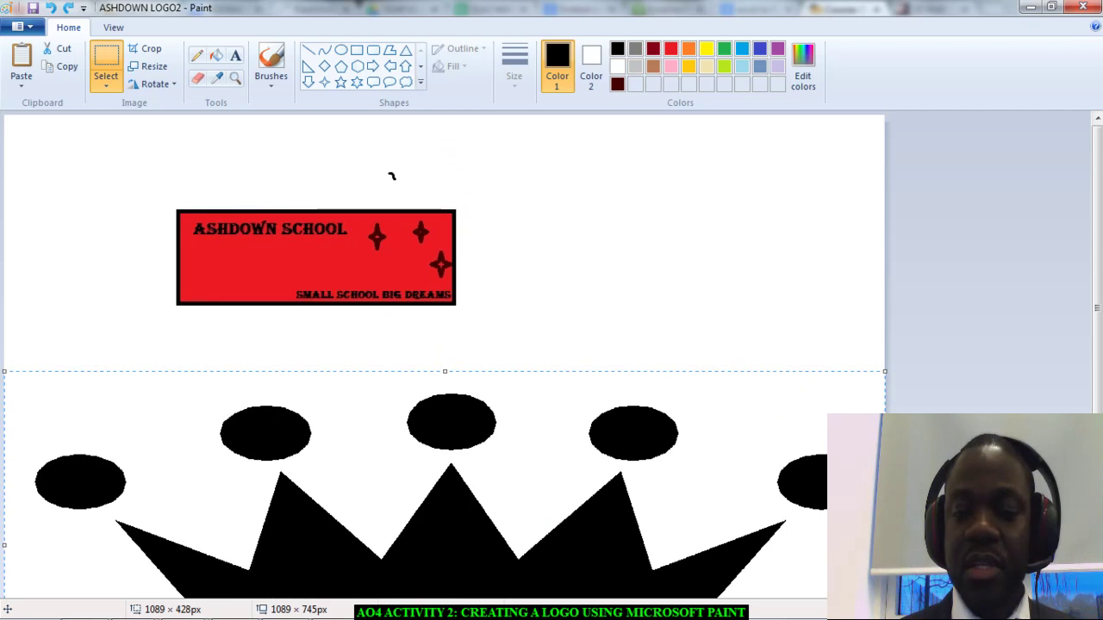
{"action": "left_click_drag", "start_coordinate": [884, 545], "coordinate": [454, 520]}
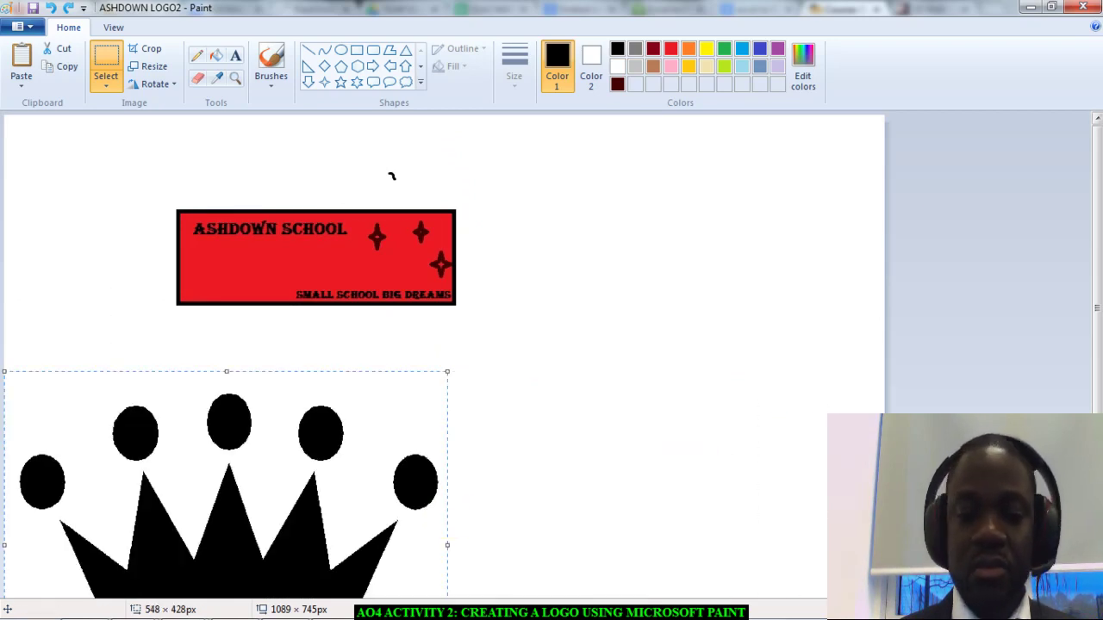
{"action": "scroll", "coordinate": [391, 176], "scroll_direction": "down", "scroll_amount": 3}
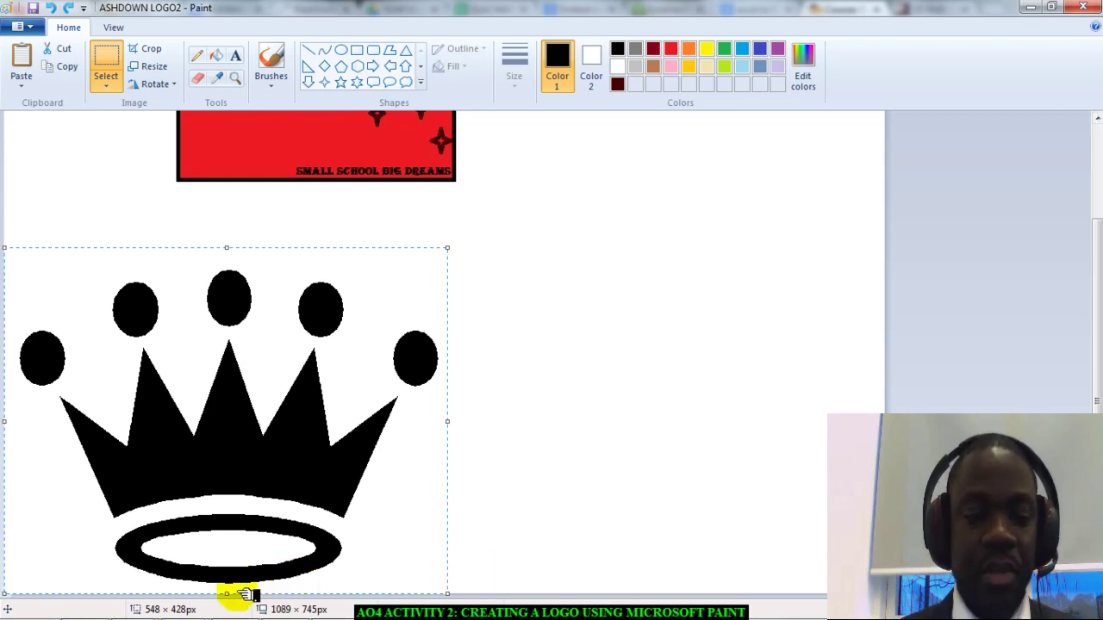
{"action": "left_click_drag", "start_coordinate": [227, 594], "coordinate": [209, 389]}
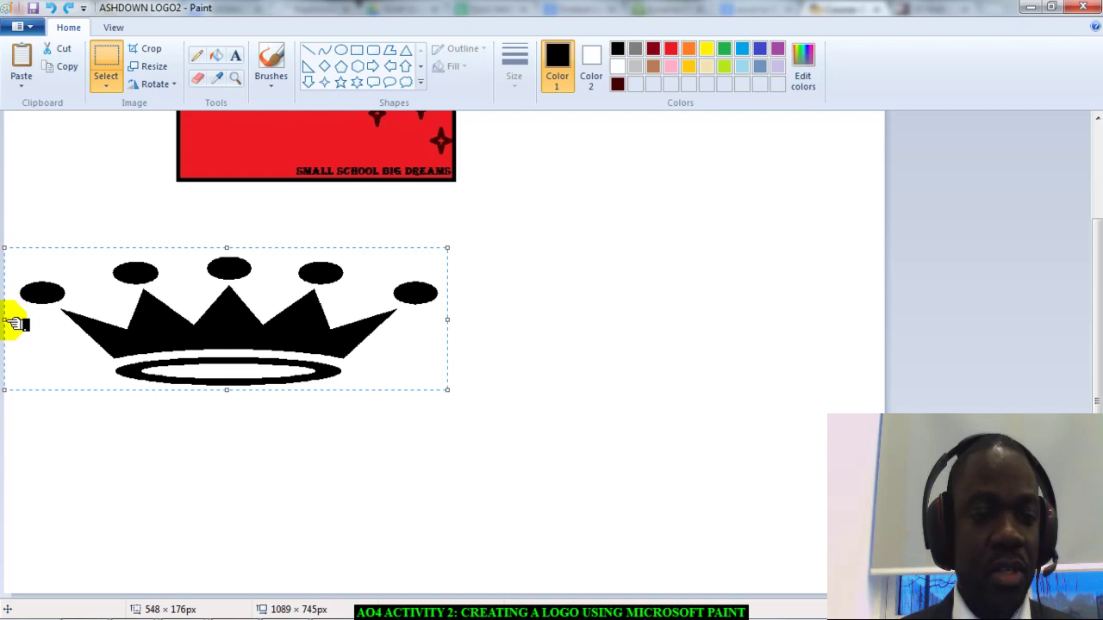
Step: Shrink the crown to about 119 × 45 px and place it left, below ASHDOWN SCHOOL
{"action": "left_click_drag", "start_coordinate": [12, 324], "coordinate": [253, 293]}
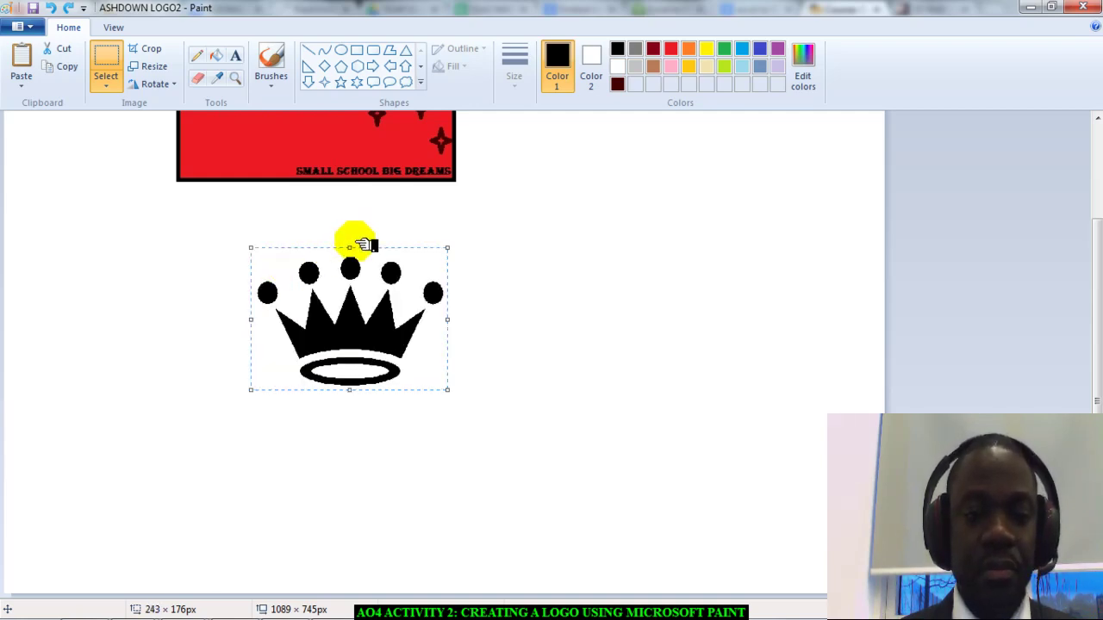
{"action": "left_click_drag", "start_coordinate": [353, 249], "coordinate": [356, 313]}
{"action": "left_click_drag", "start_coordinate": [449, 354], "coordinate": [395, 352]}
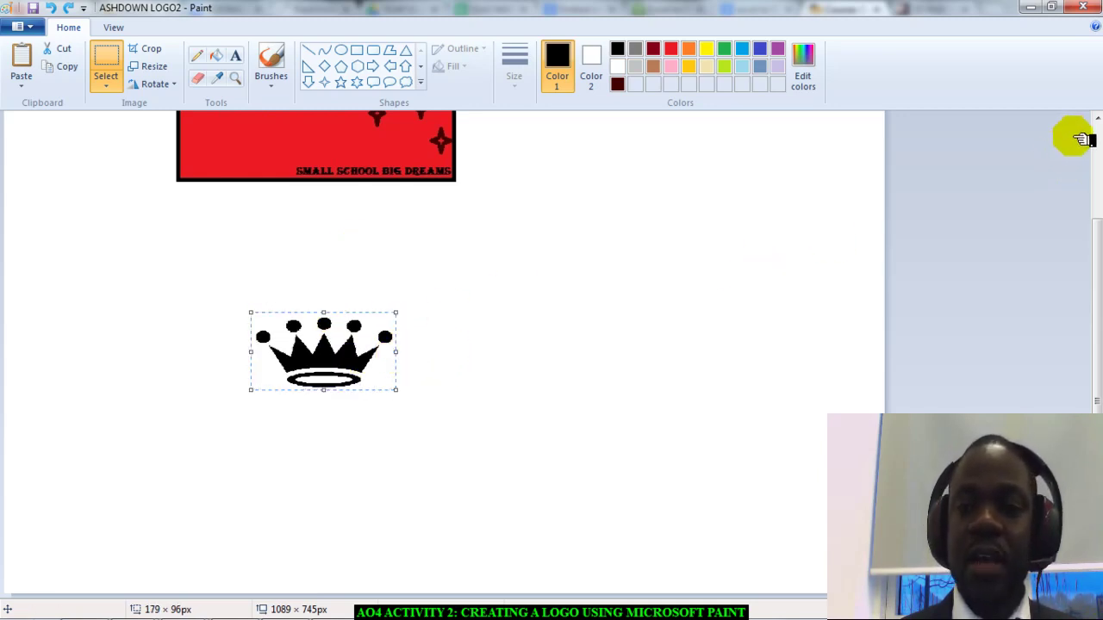
{"action": "left_click", "coordinate": [1096, 119]}
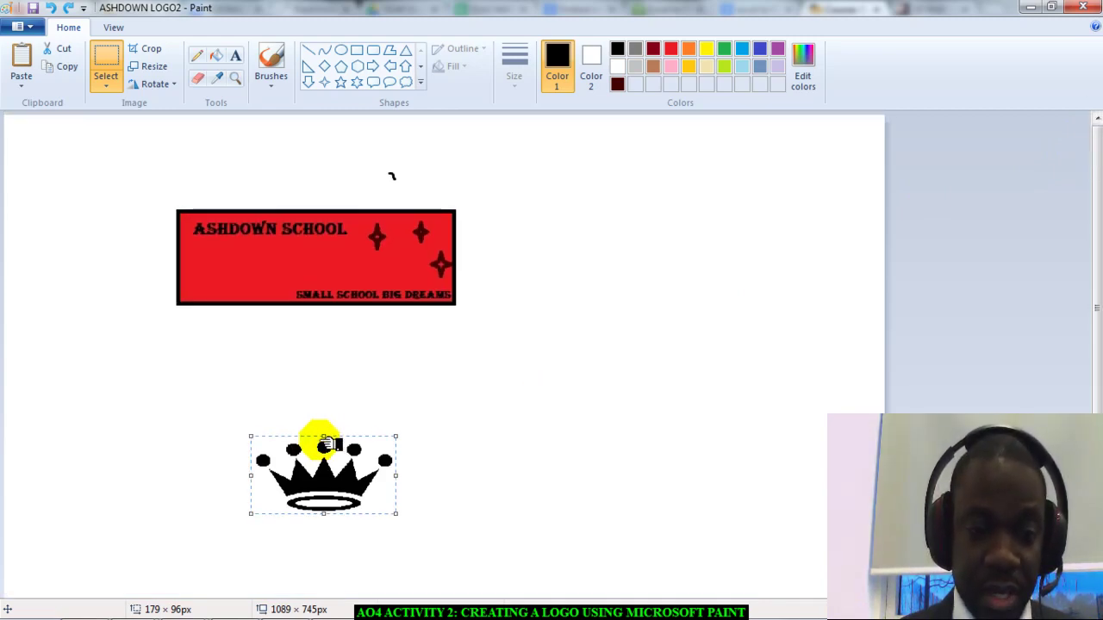
{"action": "left_click_drag", "start_coordinate": [332, 438], "coordinate": [332, 464]}
{"action": "left_click_drag", "start_coordinate": [334, 507], "coordinate": [277, 265]}
{"action": "left_click_drag", "start_coordinate": [235, 293], "coordinate": [233, 277]}
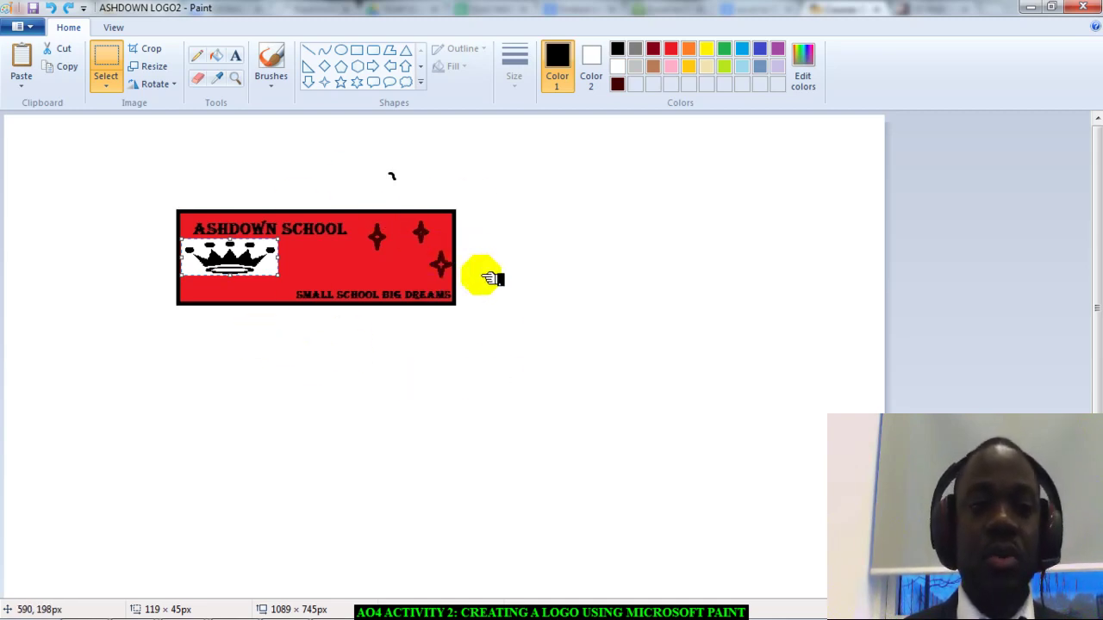
Step: Fix the crown in place and crop the picture to the 347 × 122 px logo
{"action": "mouse_move", "coordinate": [568, 606]}
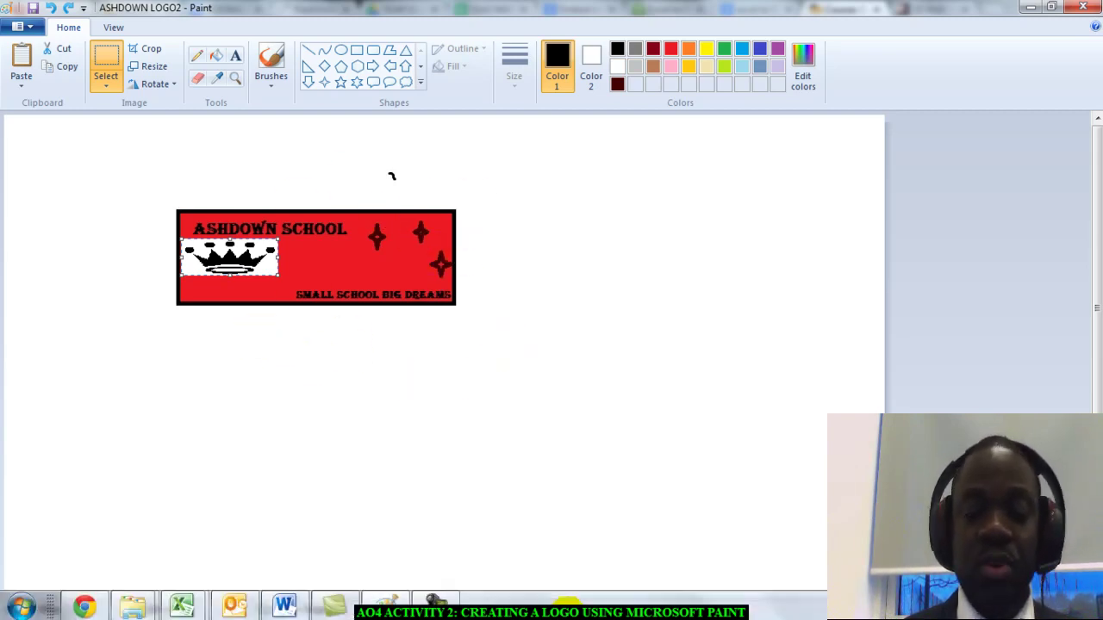
{"action": "left_click", "coordinate": [433, 601]}
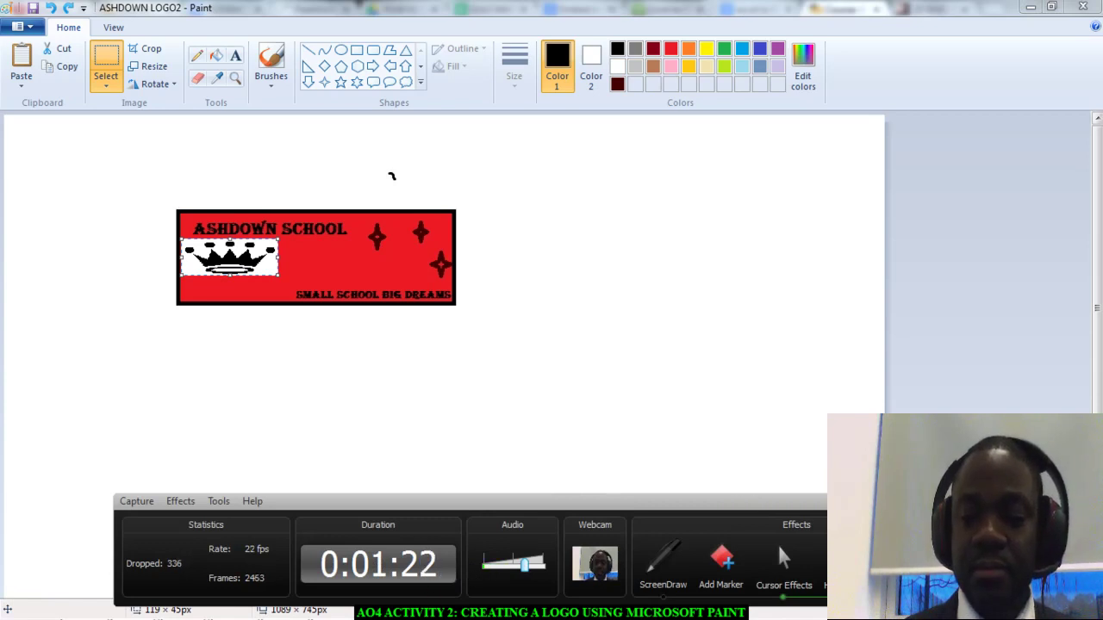
{"action": "left_click", "coordinate": [799, 455]}
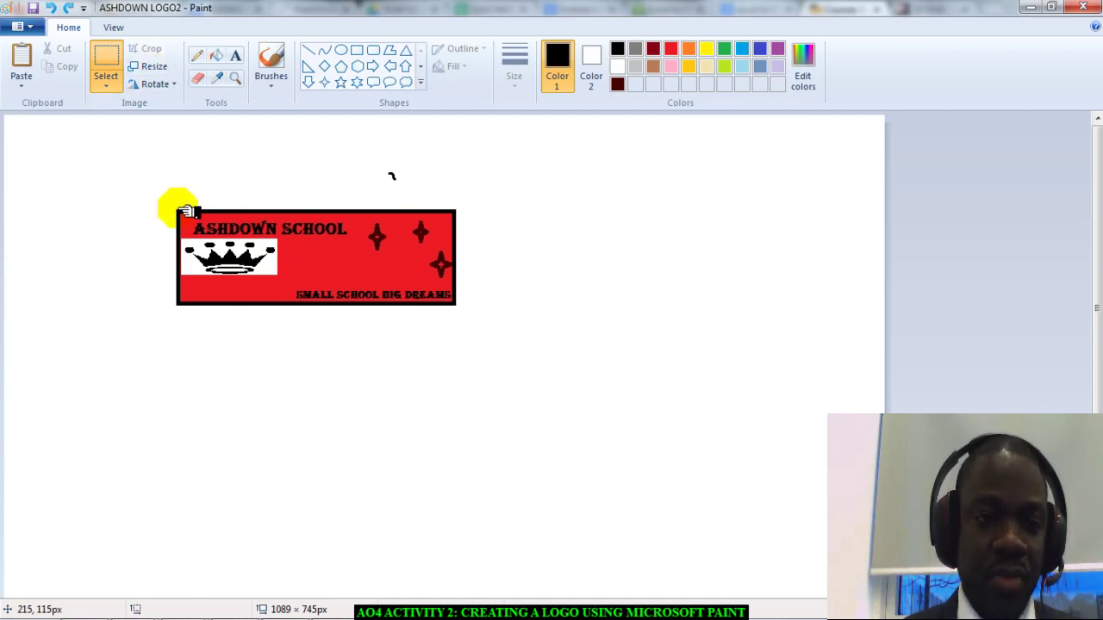
{"action": "left_click_drag", "start_coordinate": [184, 210], "coordinate": [467, 309]}
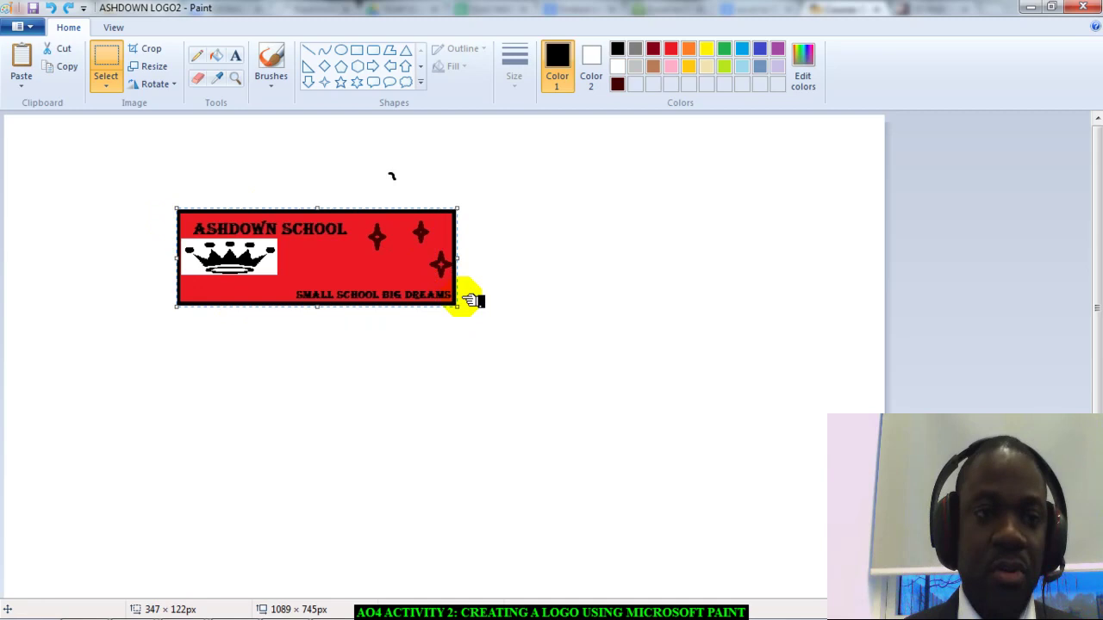
{"action": "left_click", "coordinate": [151, 50]}
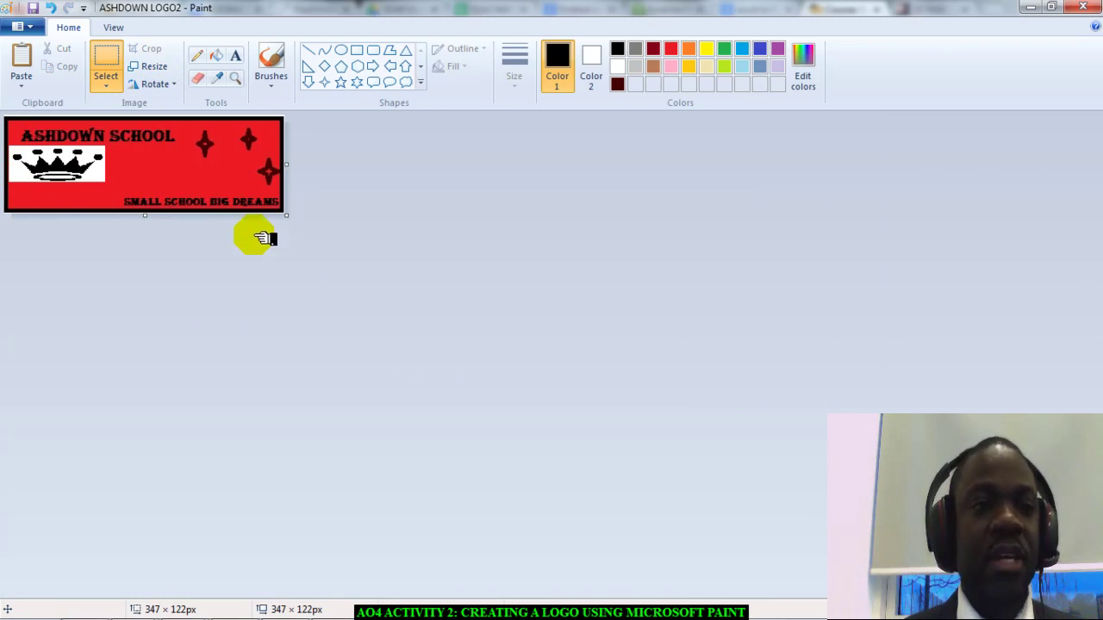
Step: Save the cropped logo as JPEG ASHDOWN LOGO2.jpg in IMAGES, replacing the existing file
{"action": "left_click", "coordinate": [37, 30]}
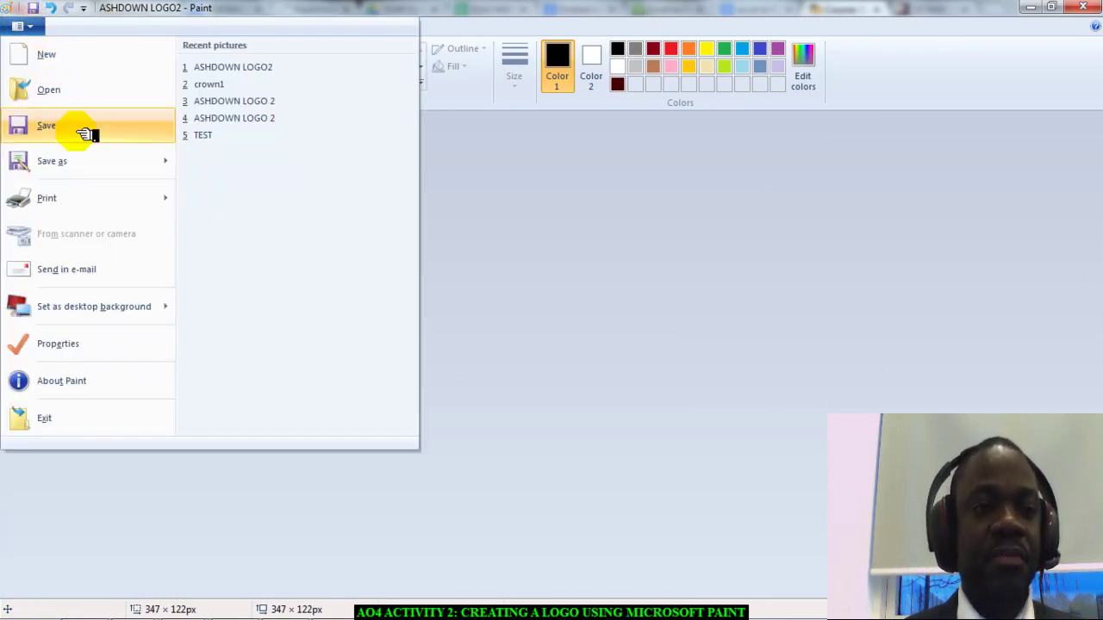
{"action": "mouse_move", "coordinate": [99, 162]}
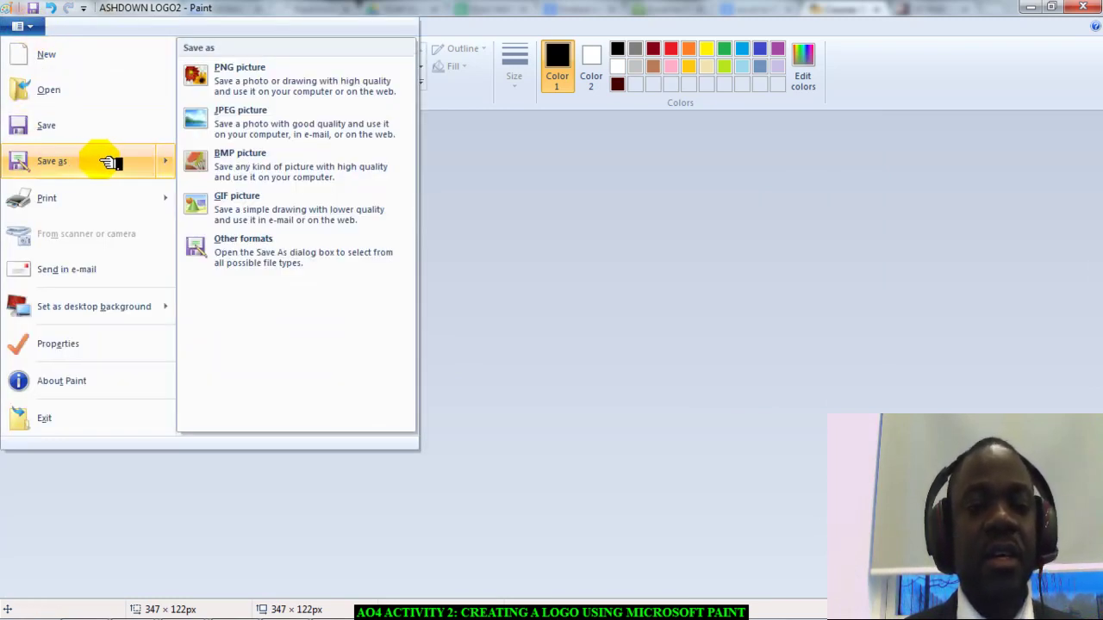
{"action": "left_click", "coordinate": [238, 132]}
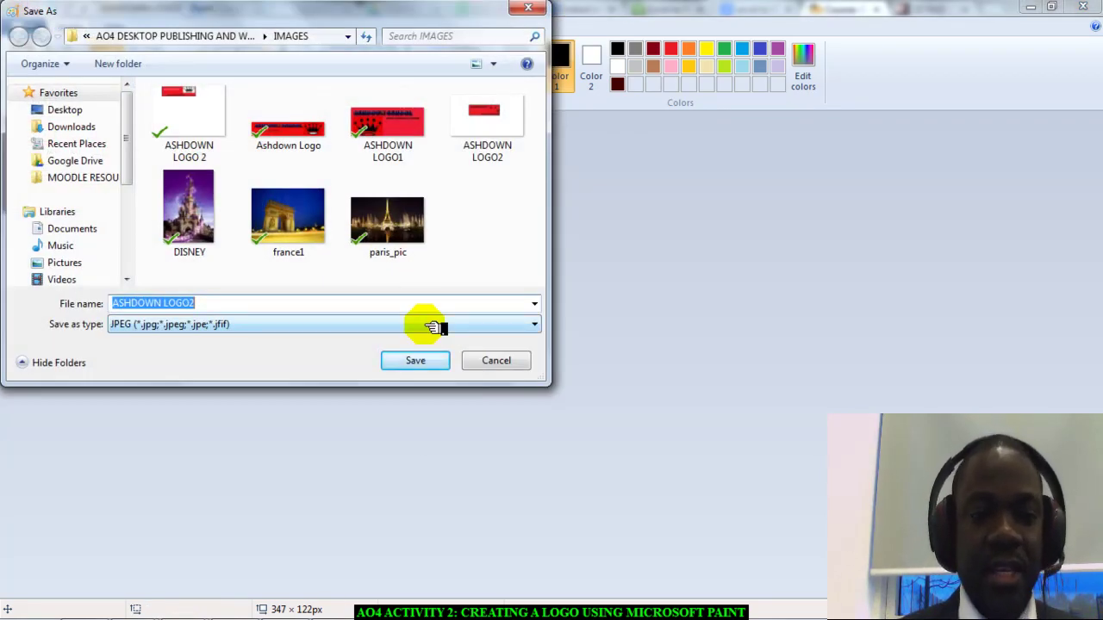
{"action": "left_click", "coordinate": [427, 361]}
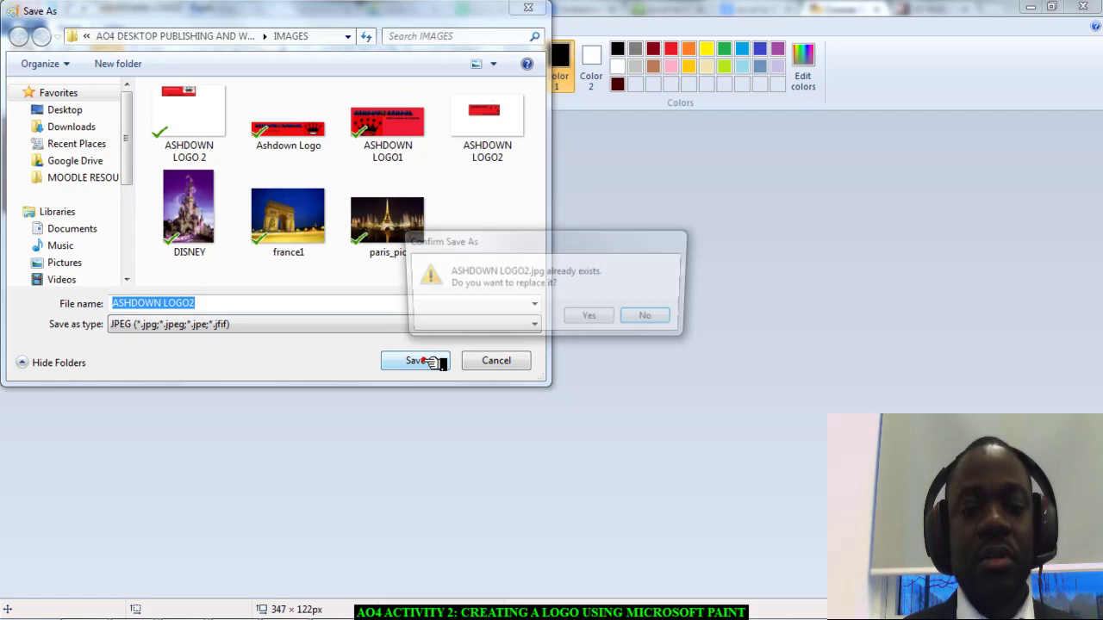
{"action": "left_click", "coordinate": [594, 318]}
{"action": "left_click", "coordinate": [595, 318]}
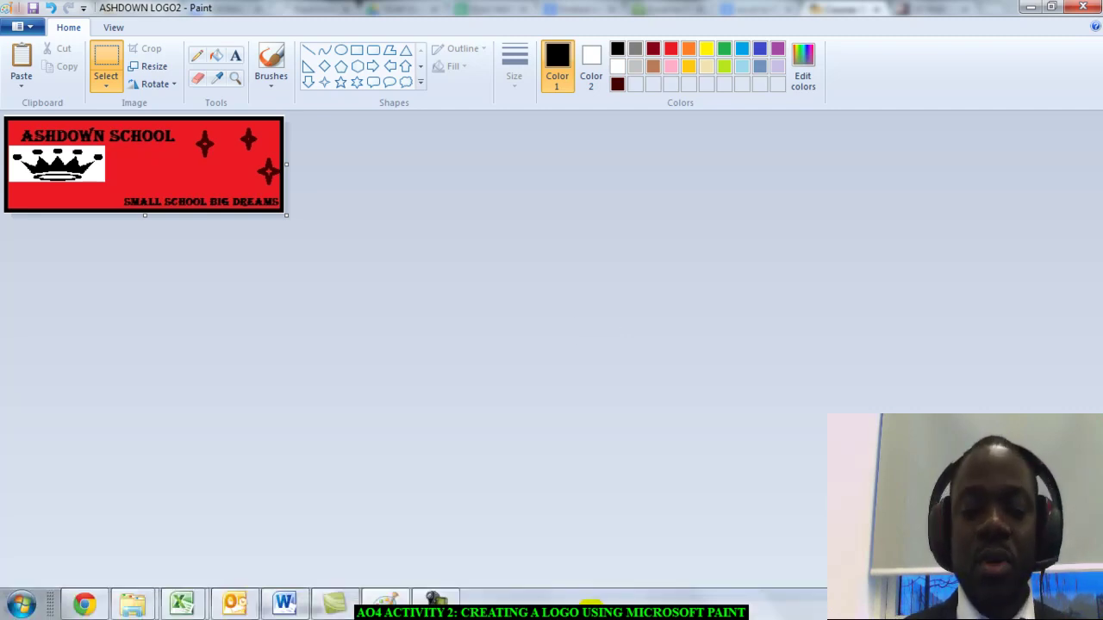
{"action": "left_click", "coordinate": [435, 597]}
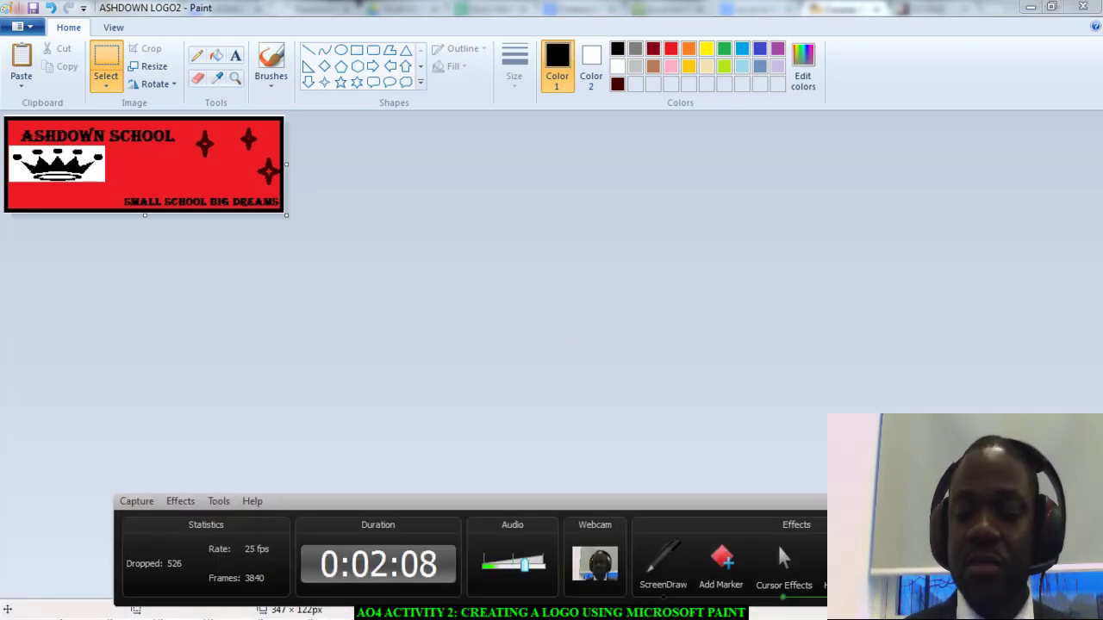